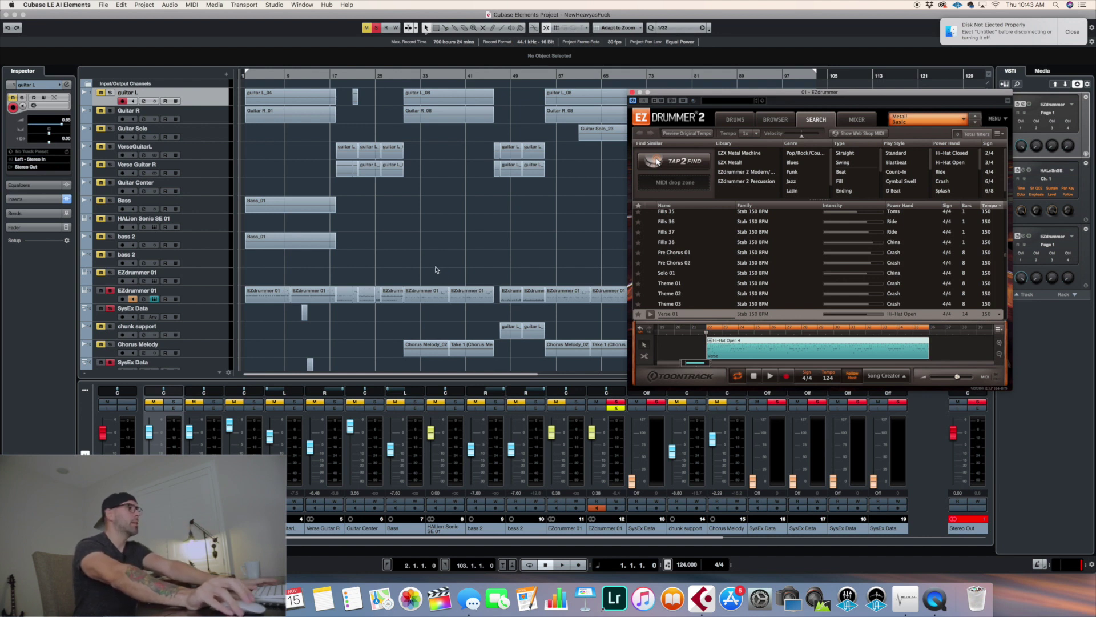
# Switch EZdrummer to its drum kit view and shift the plug-in window slightly toward the arrangement.
pyautogui.moveTo(853, 98); pyautogui.dragTo(834, 99)
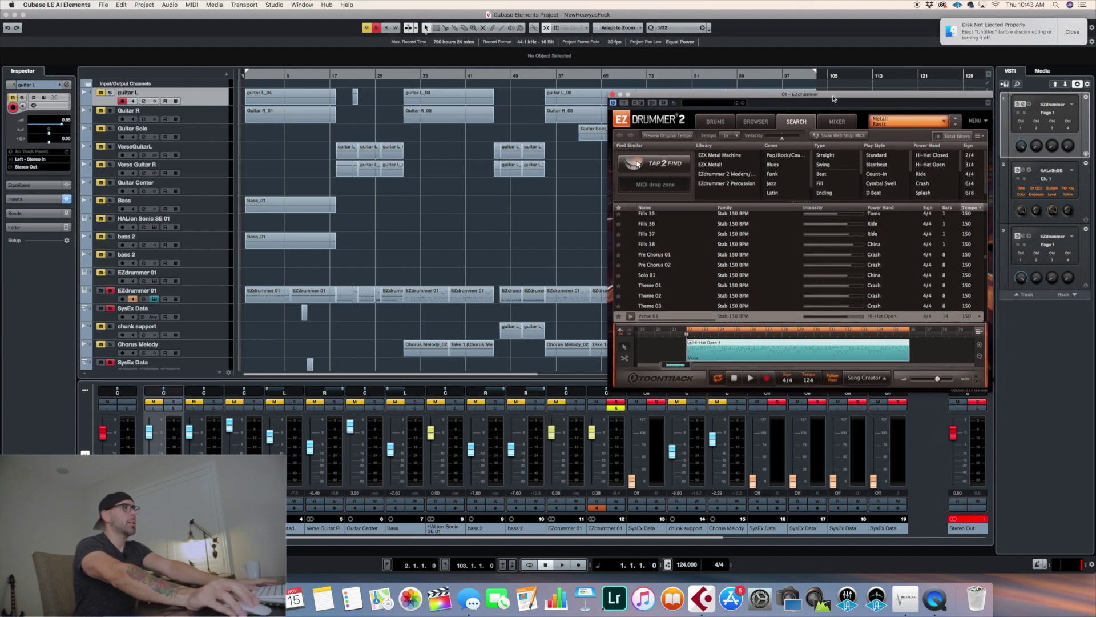
pyautogui.click(715, 121)
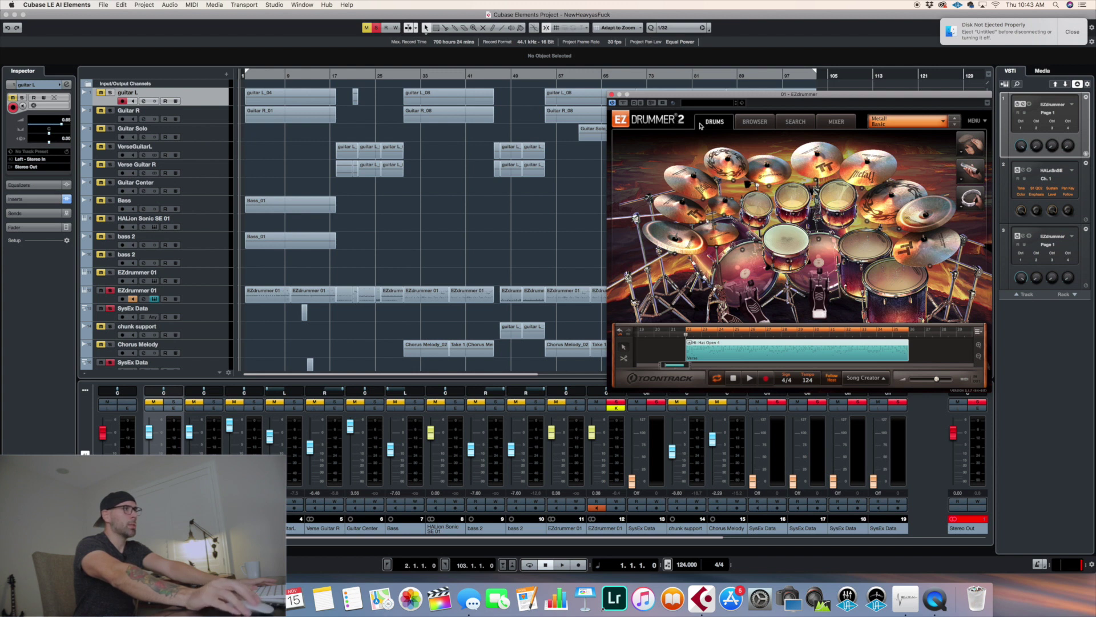
pyautogui.moveTo(841, 98); pyautogui.dragTo(841, 93)
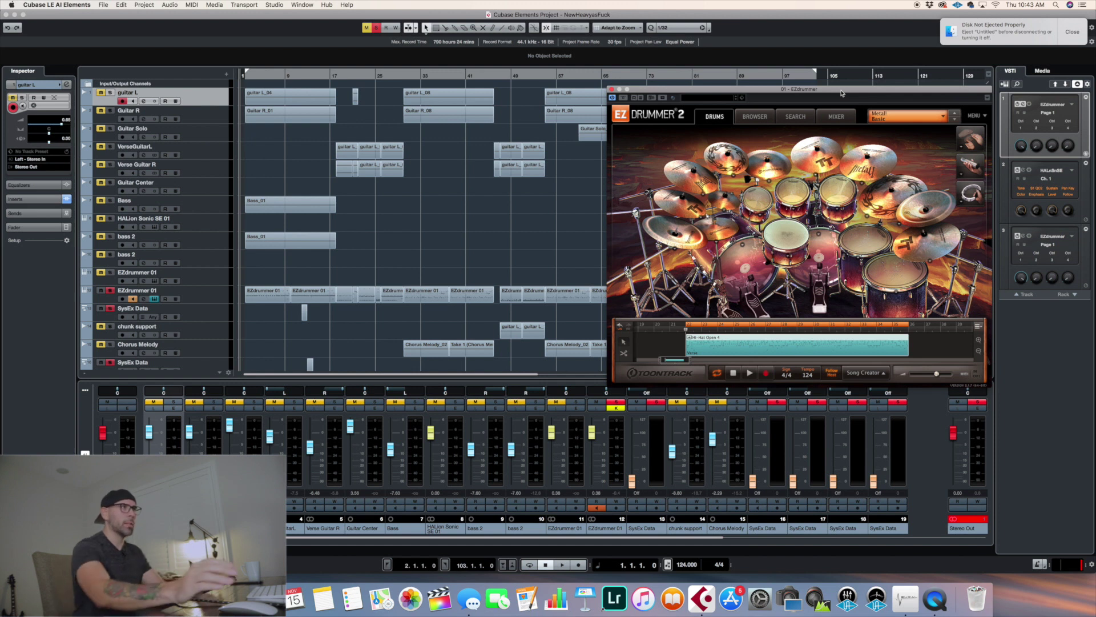
pyautogui.moveTo(836, 95); pyautogui.dragTo(820, 91)
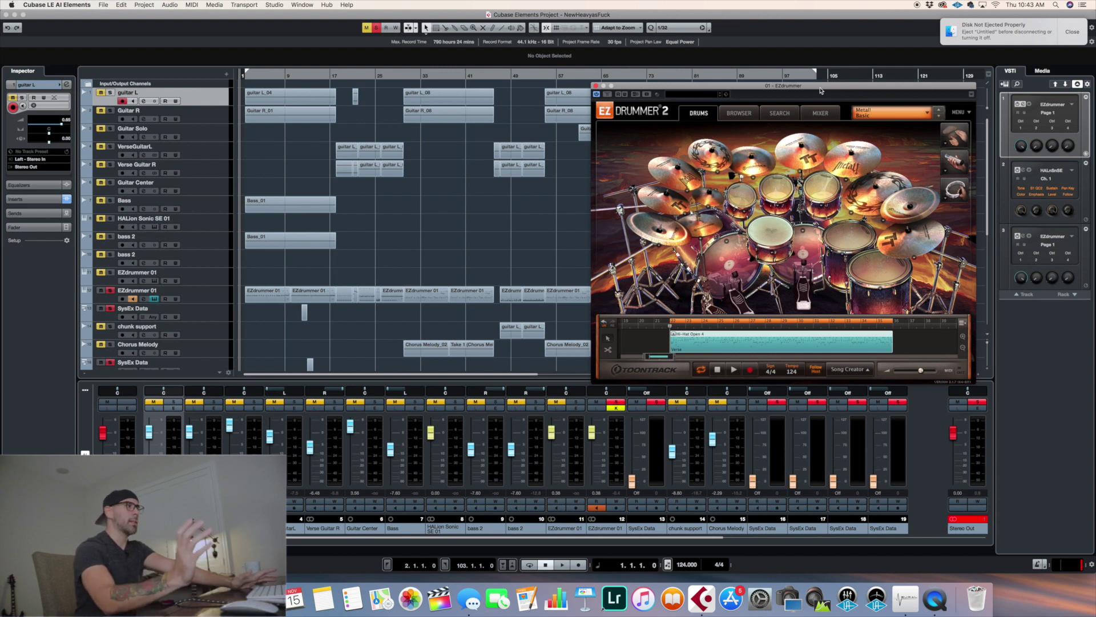
pyautogui.moveTo(821, 90); pyautogui.dragTo(806, 91)
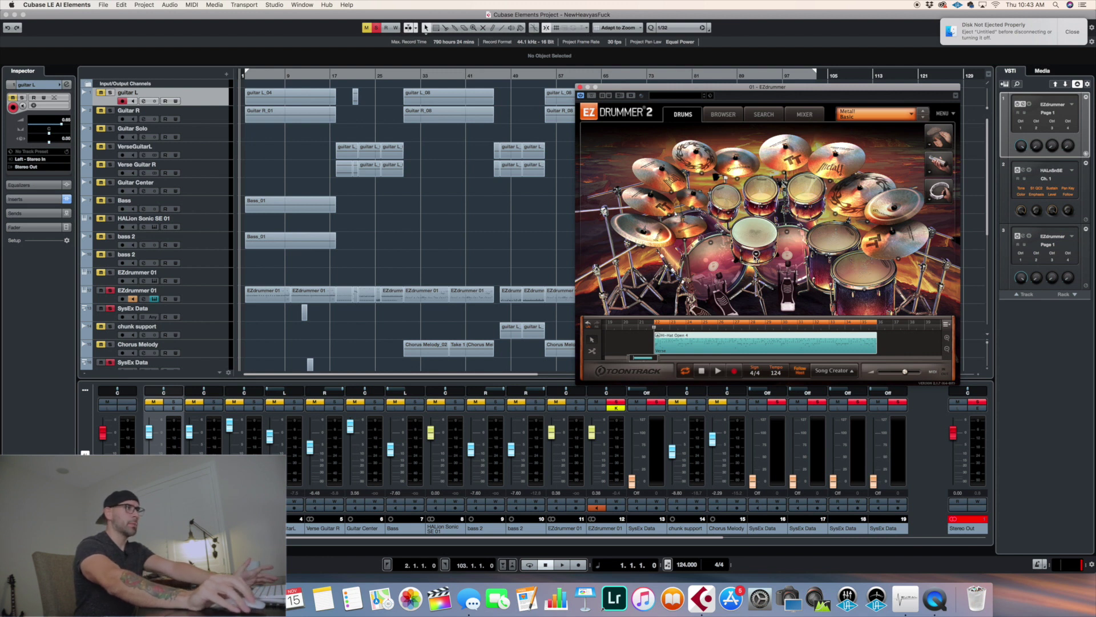
# Remove the Hi-Hat Open verse block from EZdrummer's song track.
pyautogui.moveTo(844, 91); pyautogui.dragTo(851, 89)
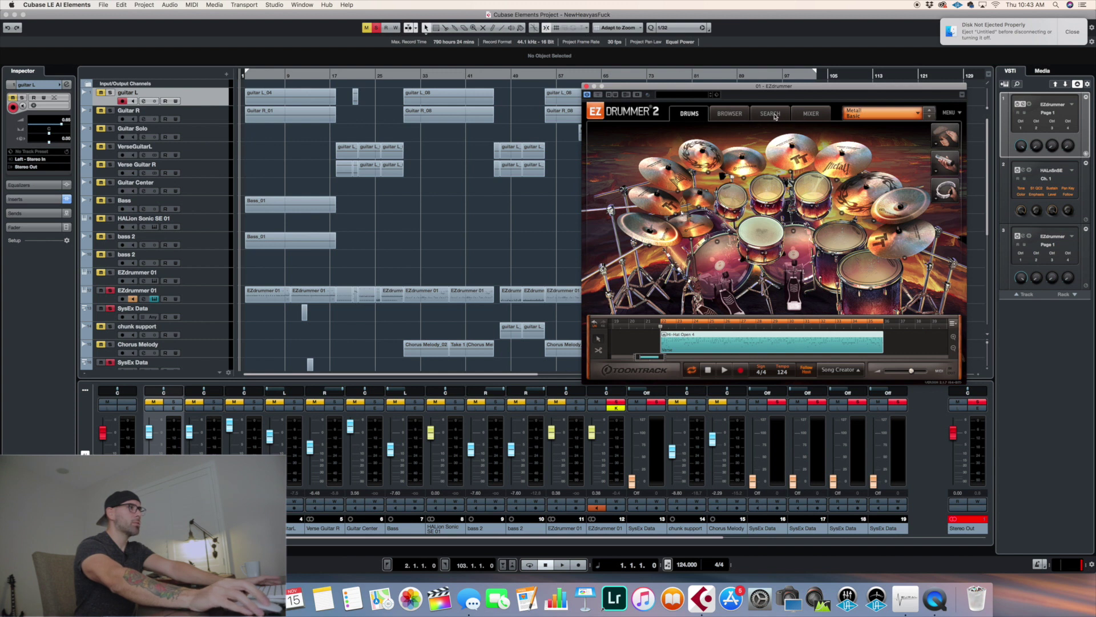
pyautogui.rightClick(750, 351)
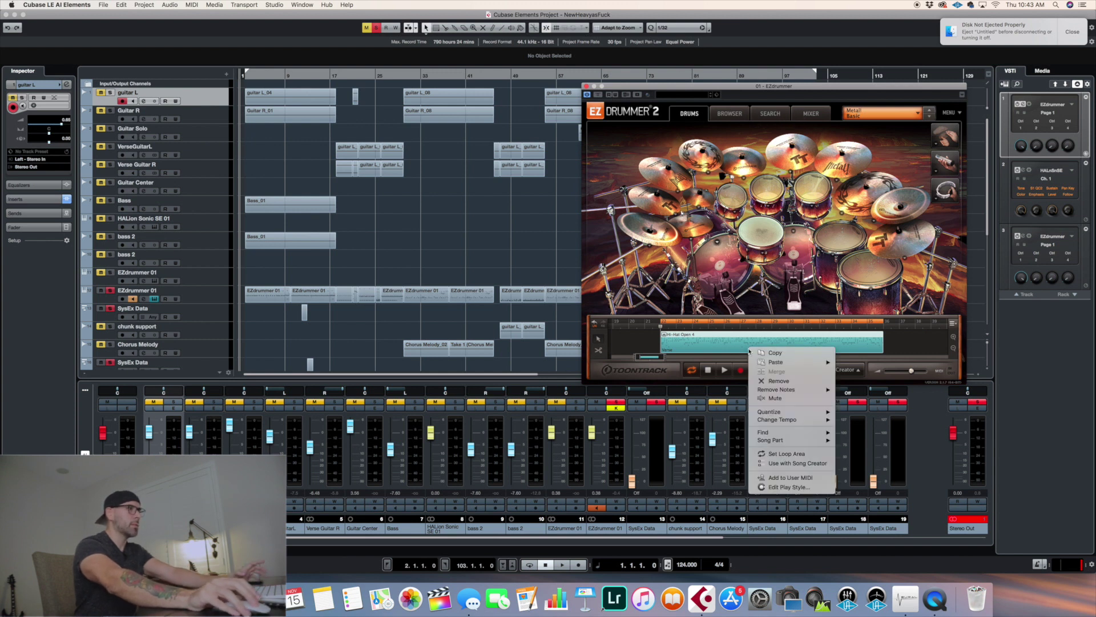
pyautogui.click(769, 382)
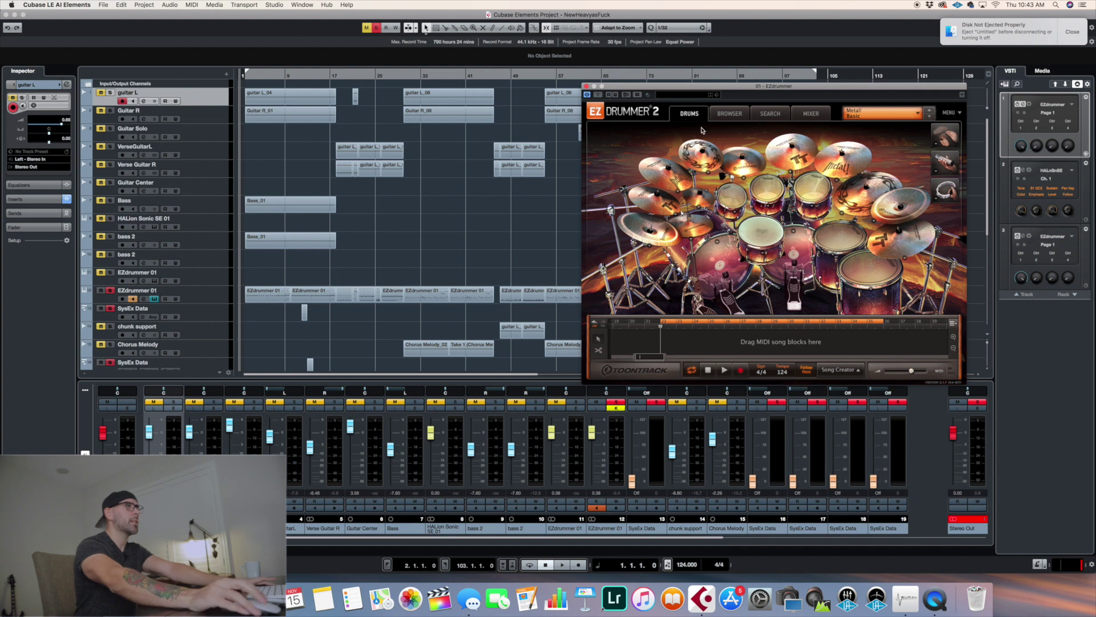
# Audition the Pre Chorus 01 groove from the Stab 150 BPM family in EZdrummer's groove search.
pyautogui.click(770, 114)
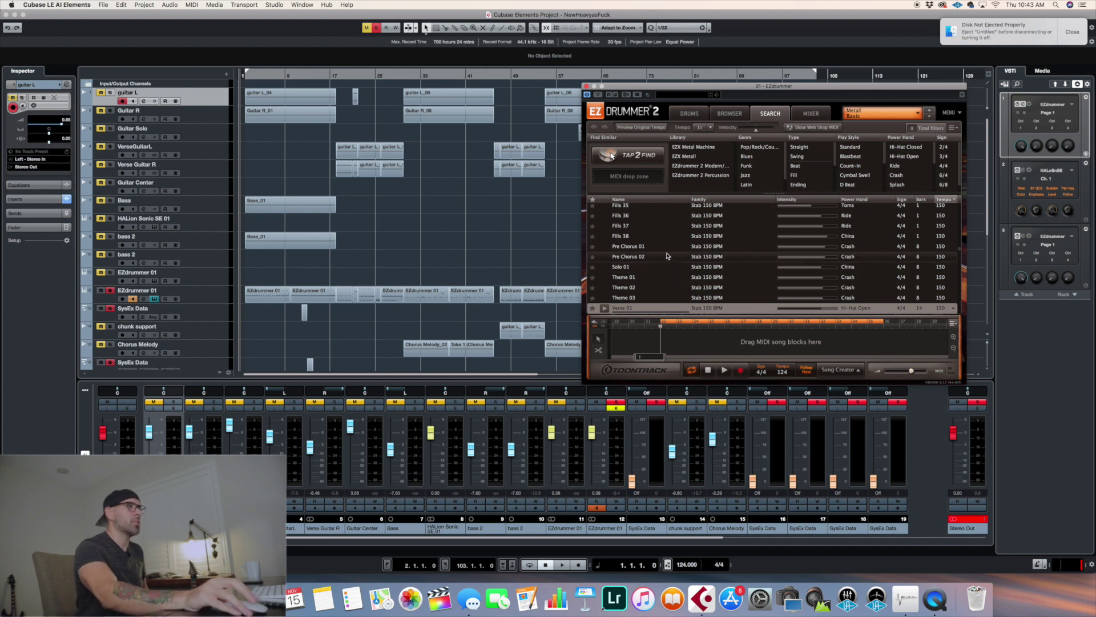
pyautogui.scroll(1, 668, 256)
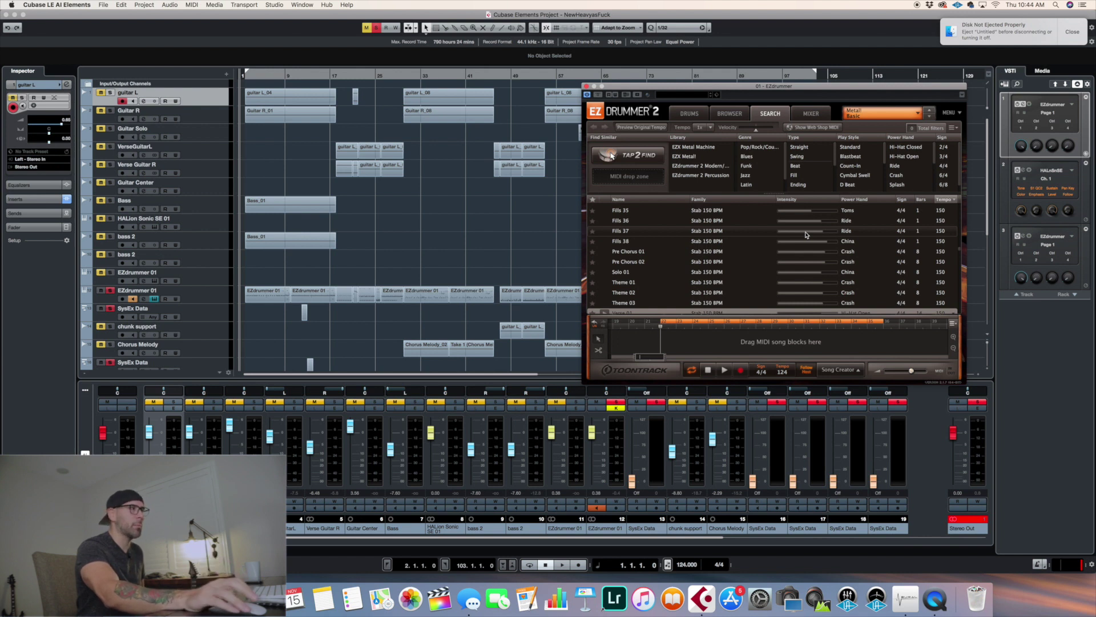
pyautogui.click(605, 253)
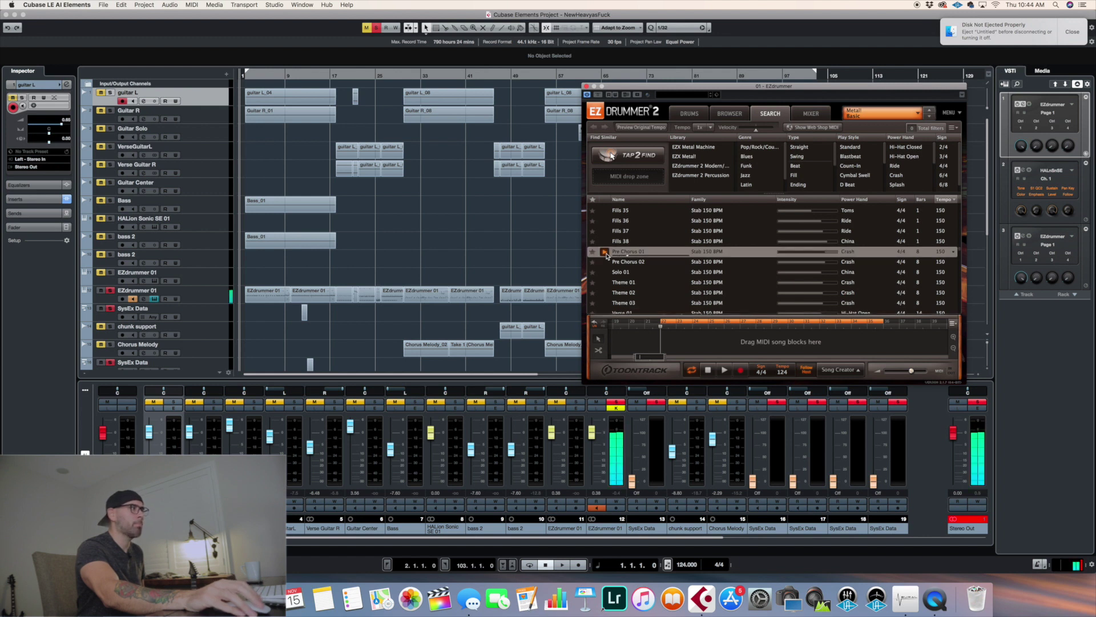
pyautogui.click(605, 253)
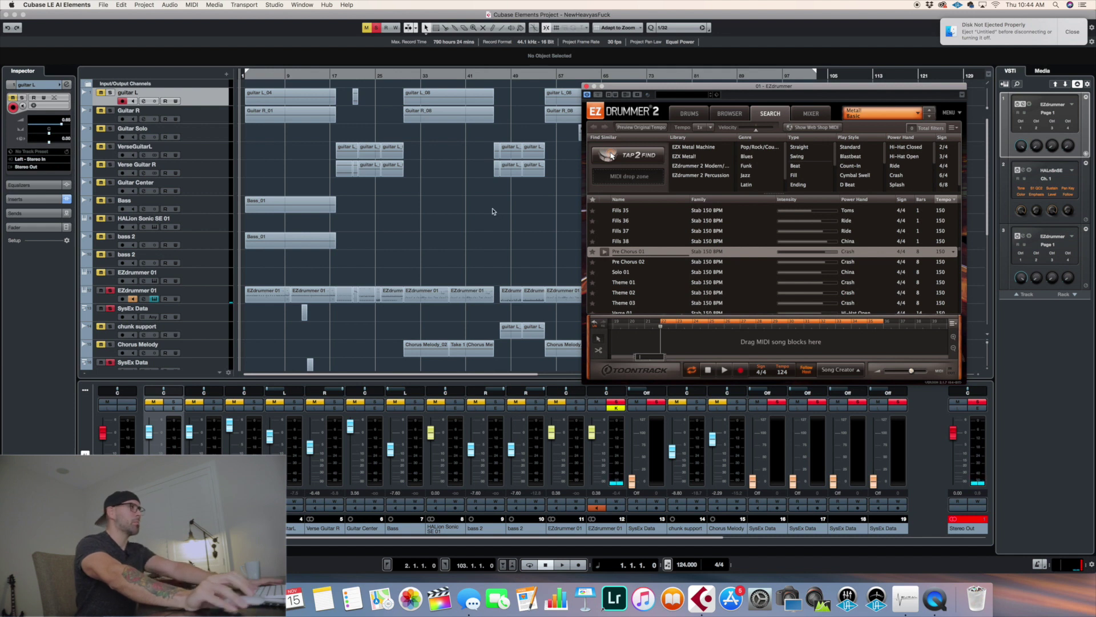
# Disarm guitar L for recording and solo the guitar L and Guitar R tracks.
pyautogui.click(121, 102)
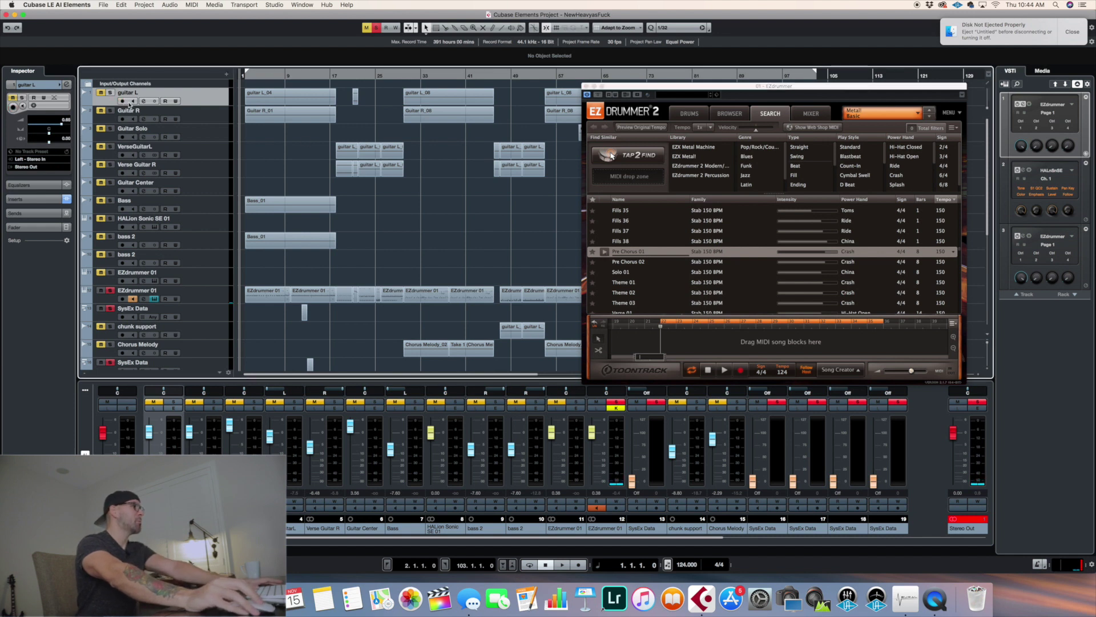
pyautogui.click(110, 93)
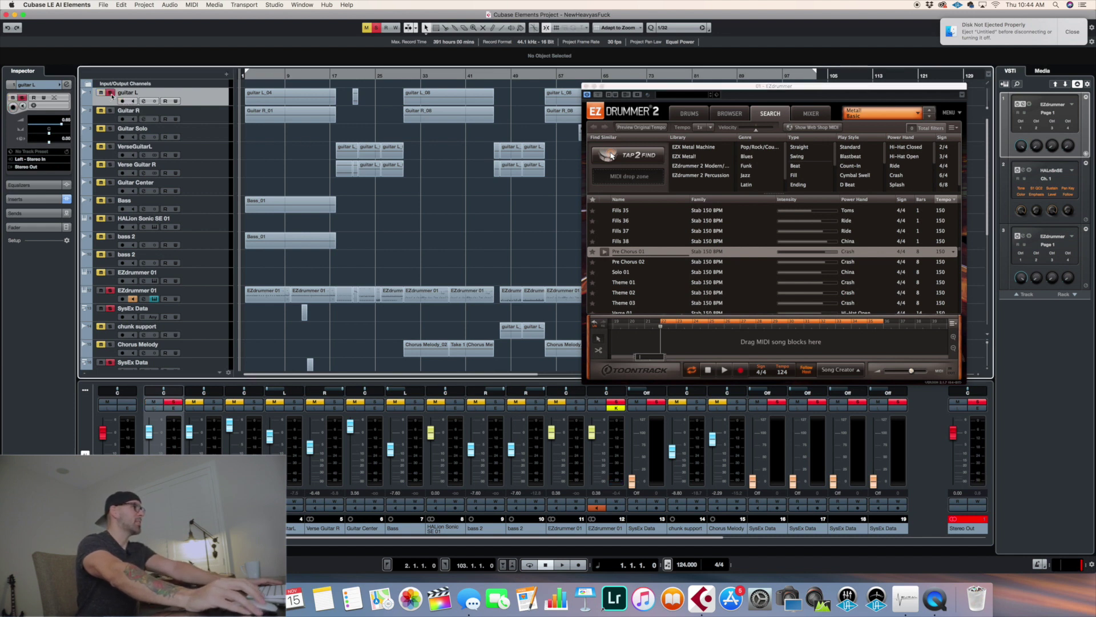
pyautogui.click(110, 111)
# Play back the opening bars in two passes to hear the soloed guitars with the drums.
pyautogui.press('space')
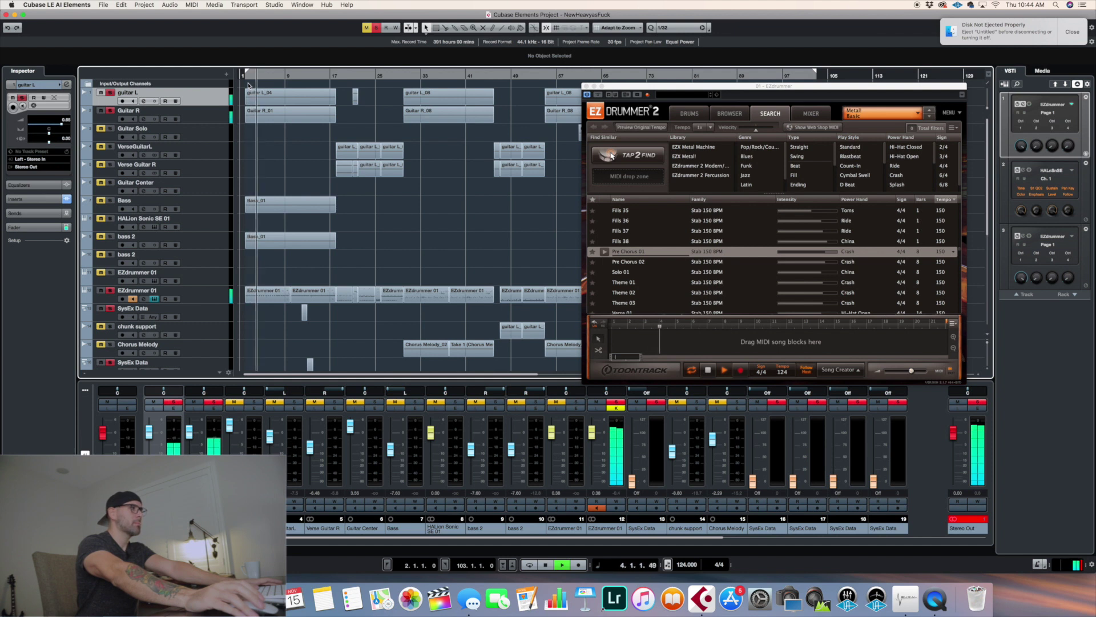
pyautogui.press('space')
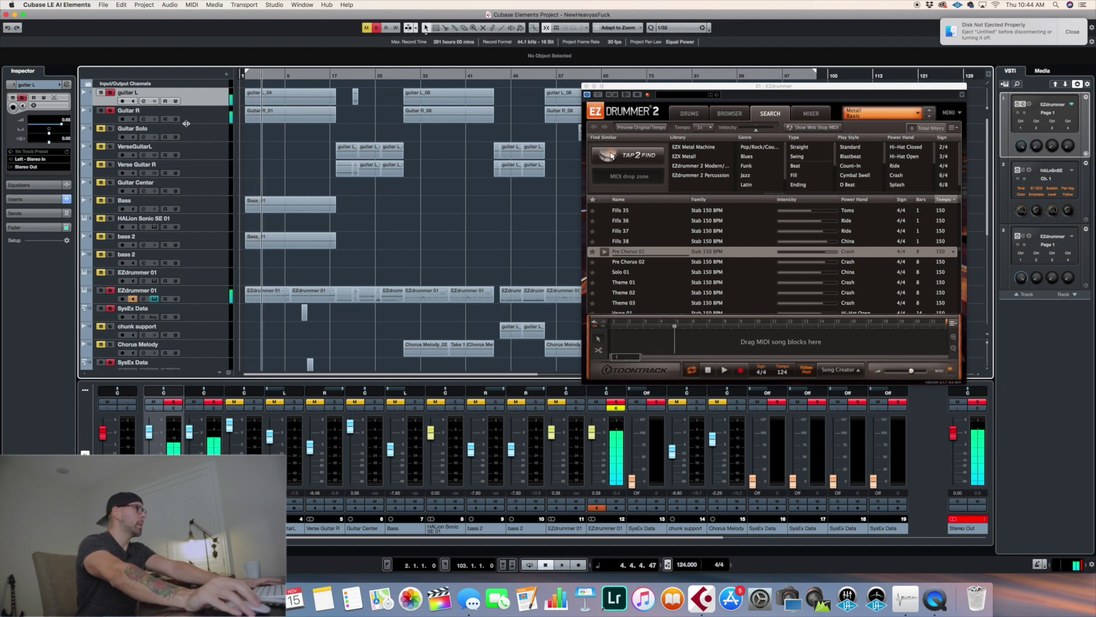
pyautogui.click(176, 119)
pyautogui.click(176, 119)
pyautogui.click(165, 119)
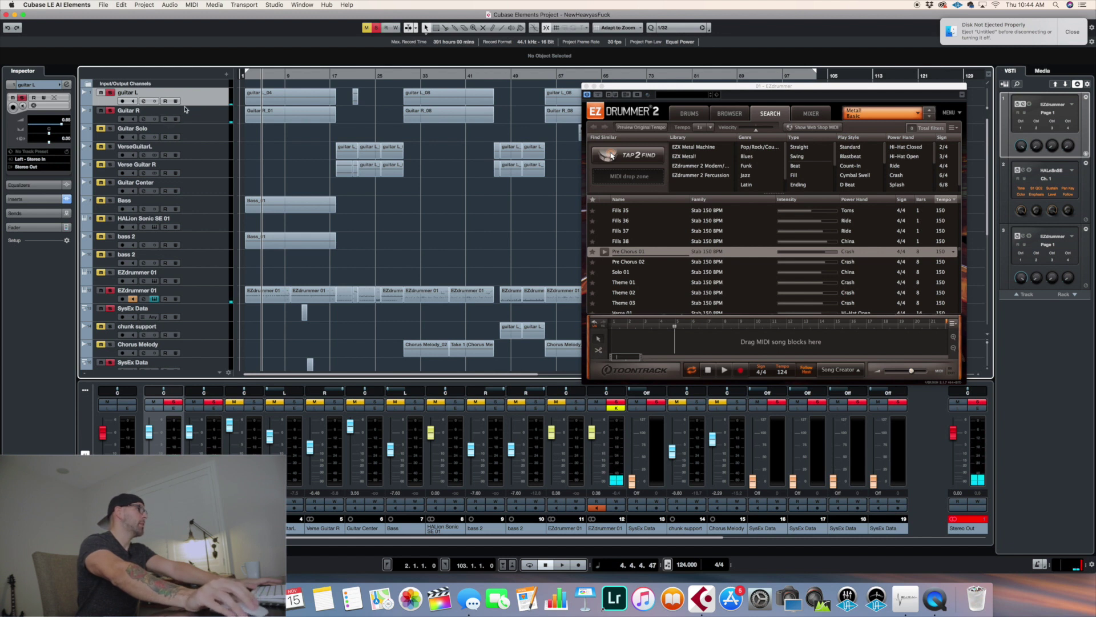
pyautogui.click(40, 88)
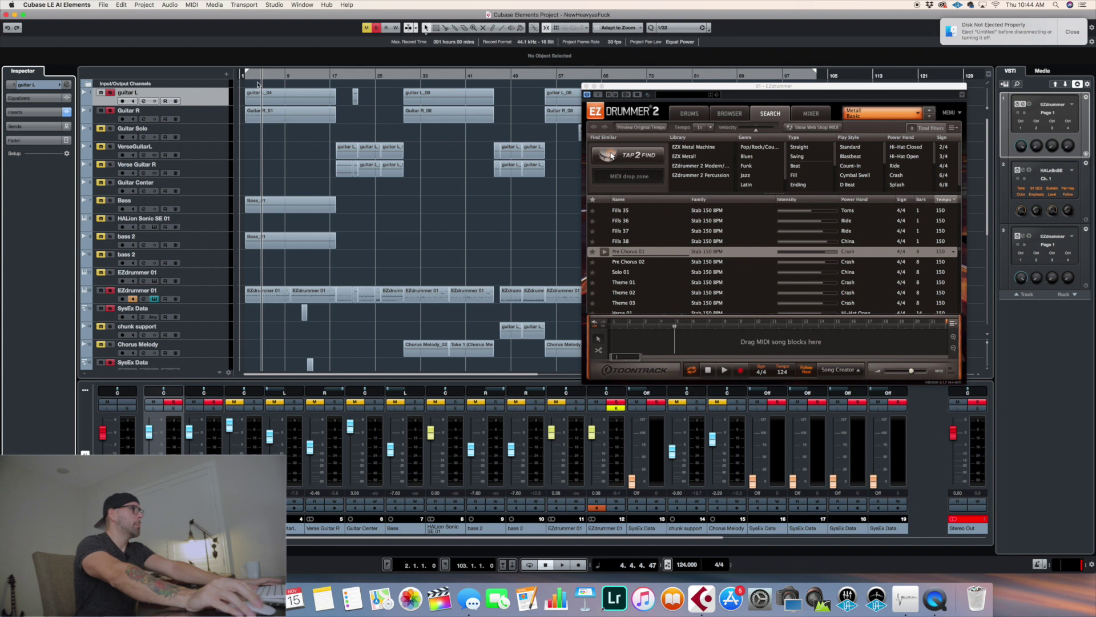
pyautogui.press('space')
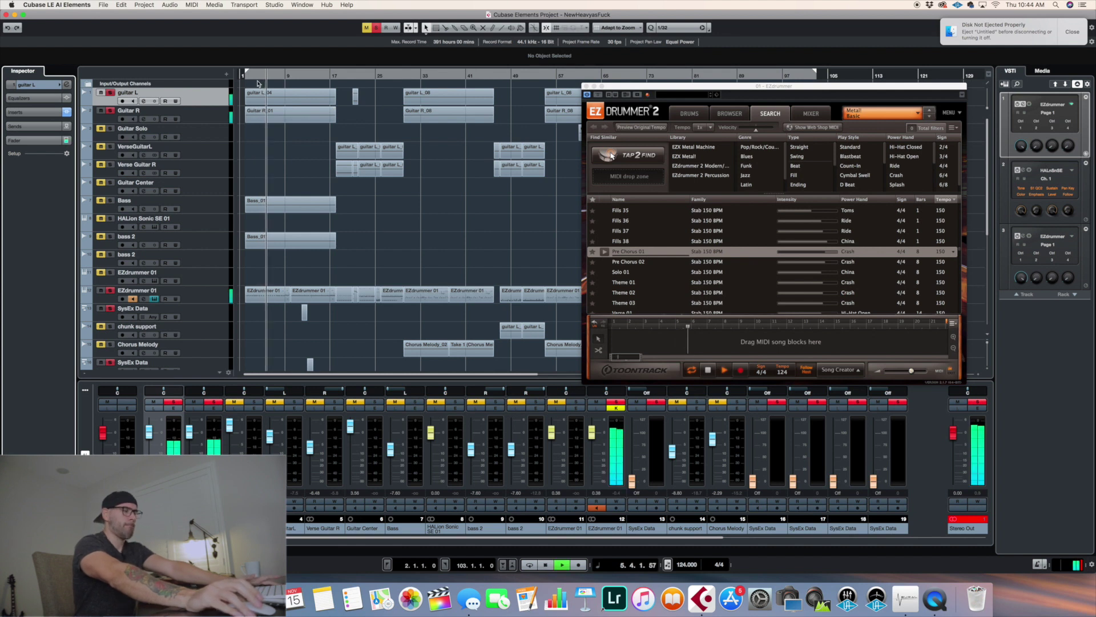
pyautogui.press('space')
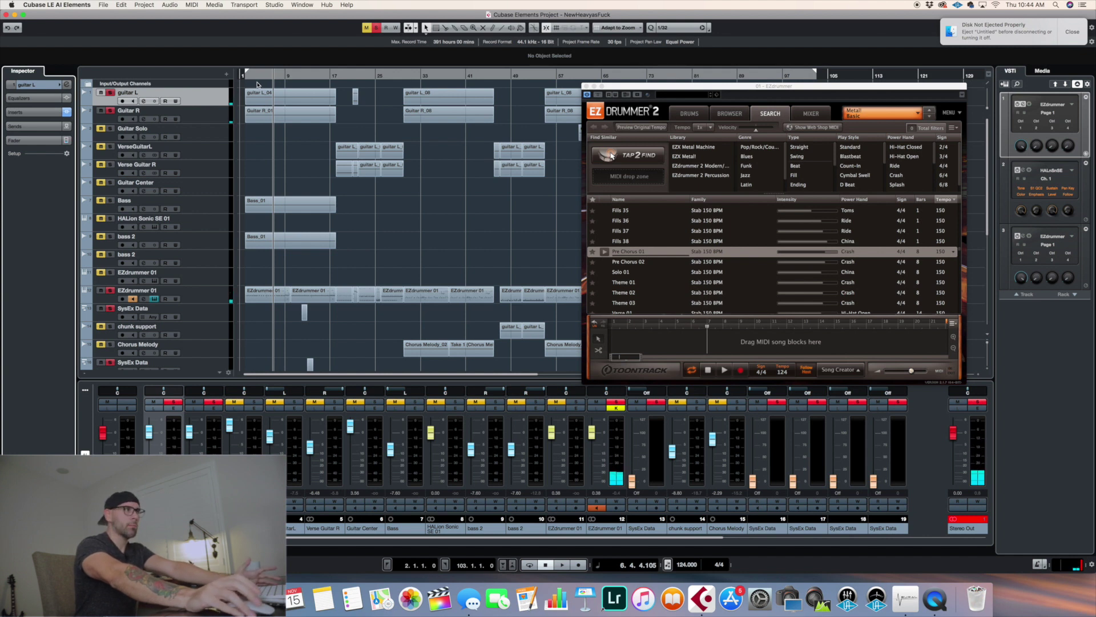
# Audition the kick, snare and toms individually in EZdrummer's drum kit view.
pyautogui.moveTo(883, 87); pyautogui.dragTo(870, 101)
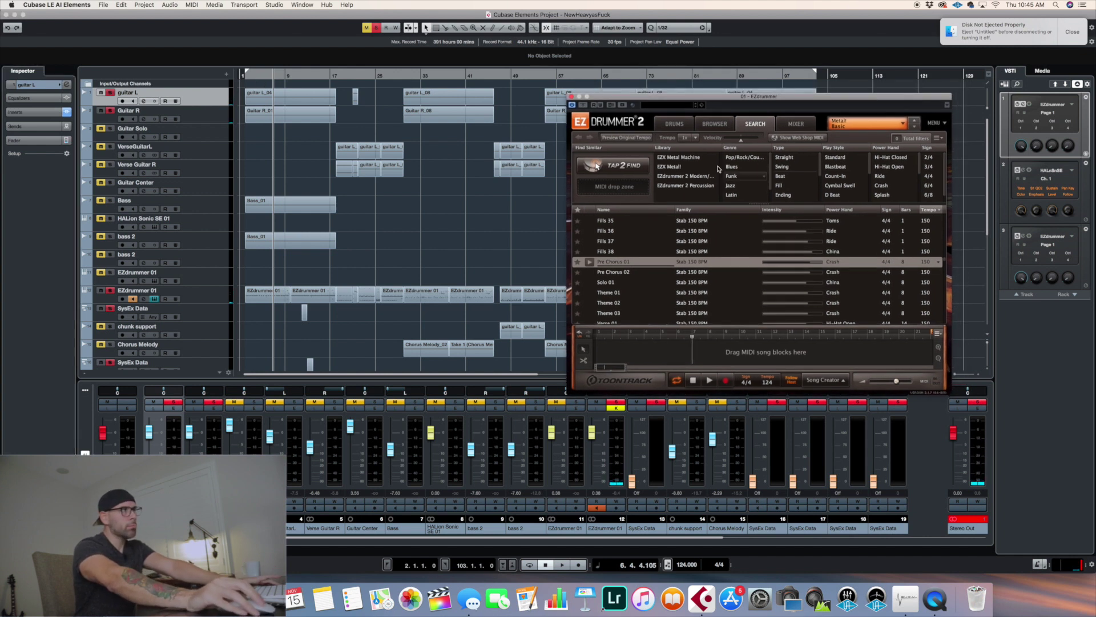
pyautogui.click(675, 124)
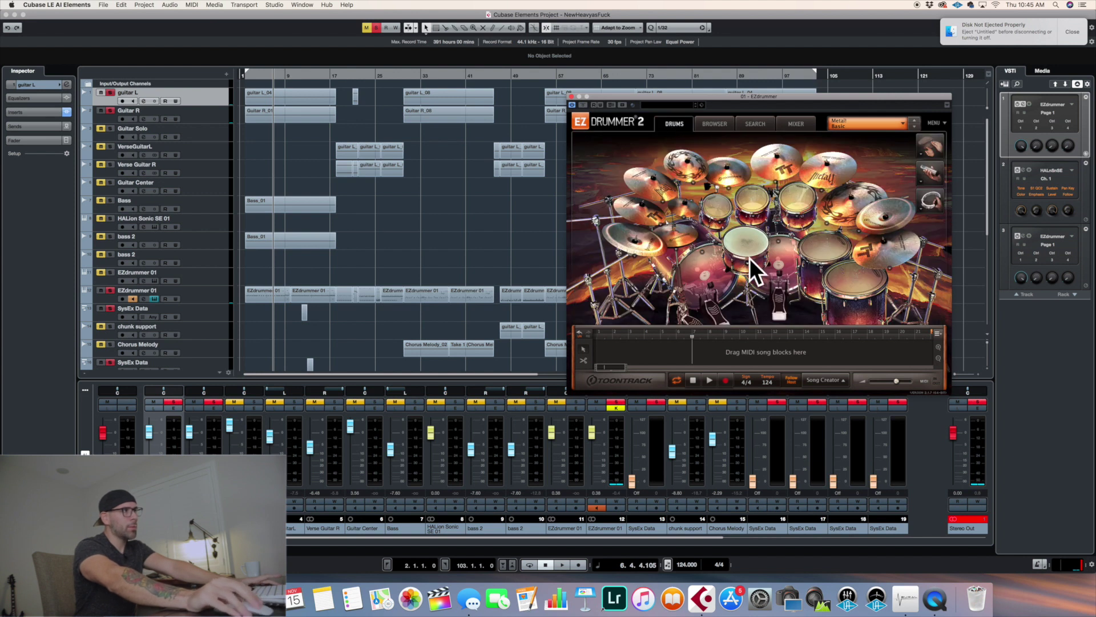
pyautogui.click(783, 280)
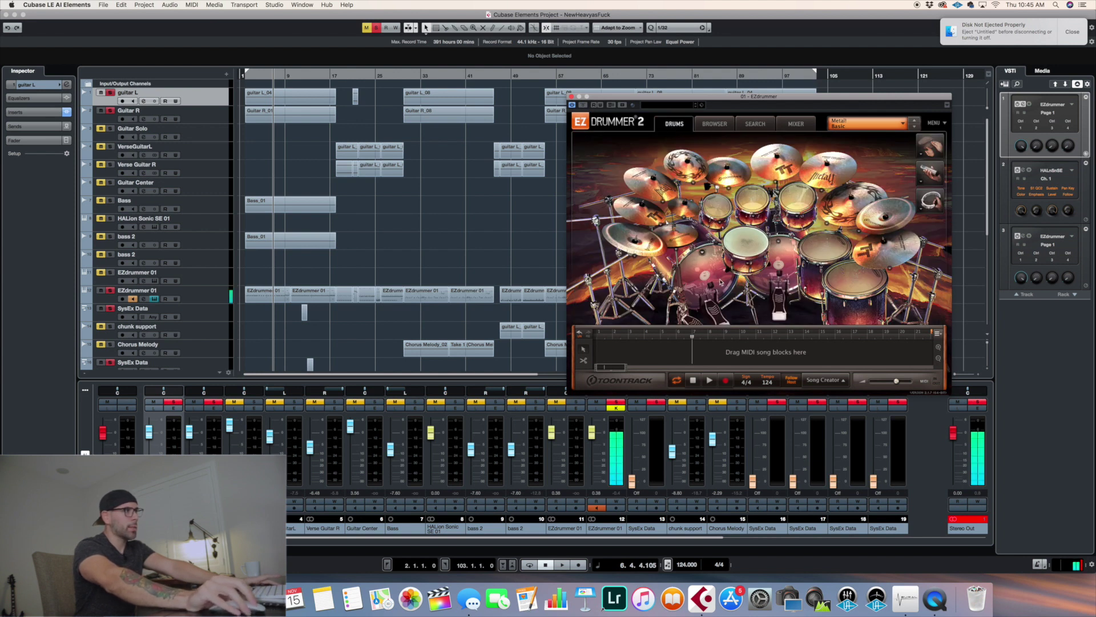
pyautogui.click(745, 245)
pyautogui.click(717, 206)
pyautogui.click(797, 204)
pyautogui.click(824, 246)
pyautogui.click(852, 277)
pyautogui.click(824, 247)
pyautogui.click(802, 217)
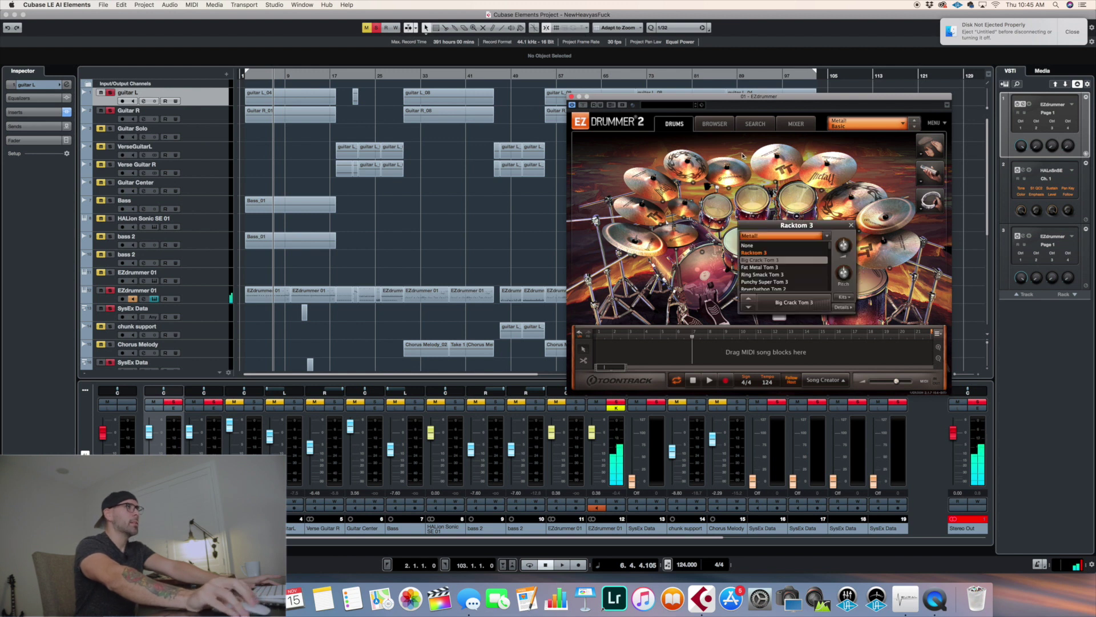
# Return to EZdrummer's groove search and browse the Stab 150 BPM grooves.
pyautogui.click(748, 126)
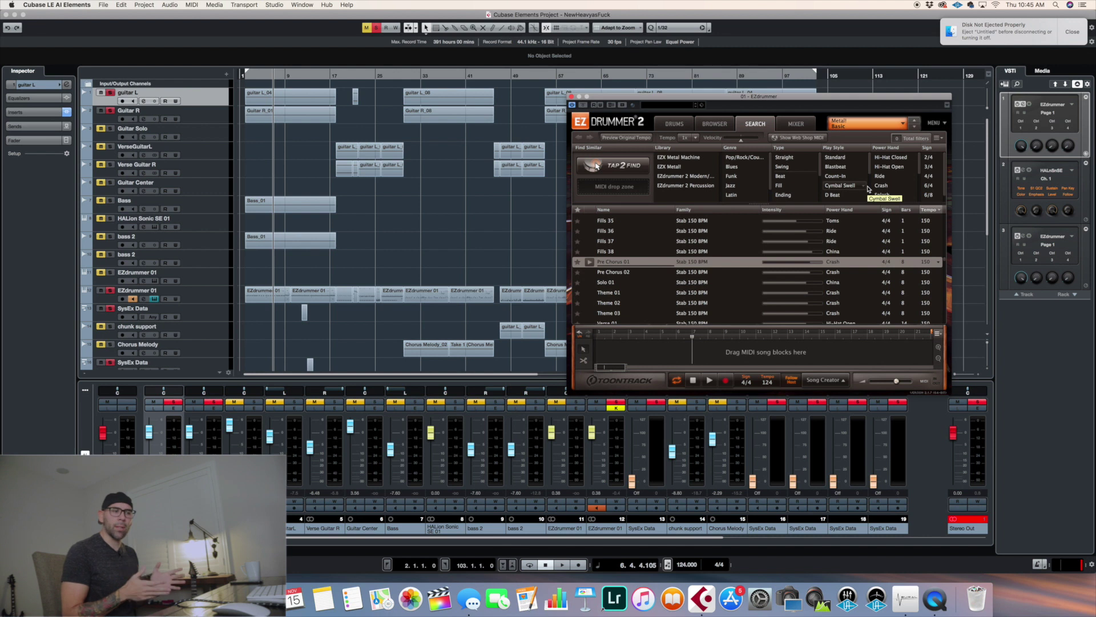
pyautogui.scroll(-2, 673, 295)
pyautogui.scroll(2, 673, 295)
pyautogui.scroll(1, 673, 295)
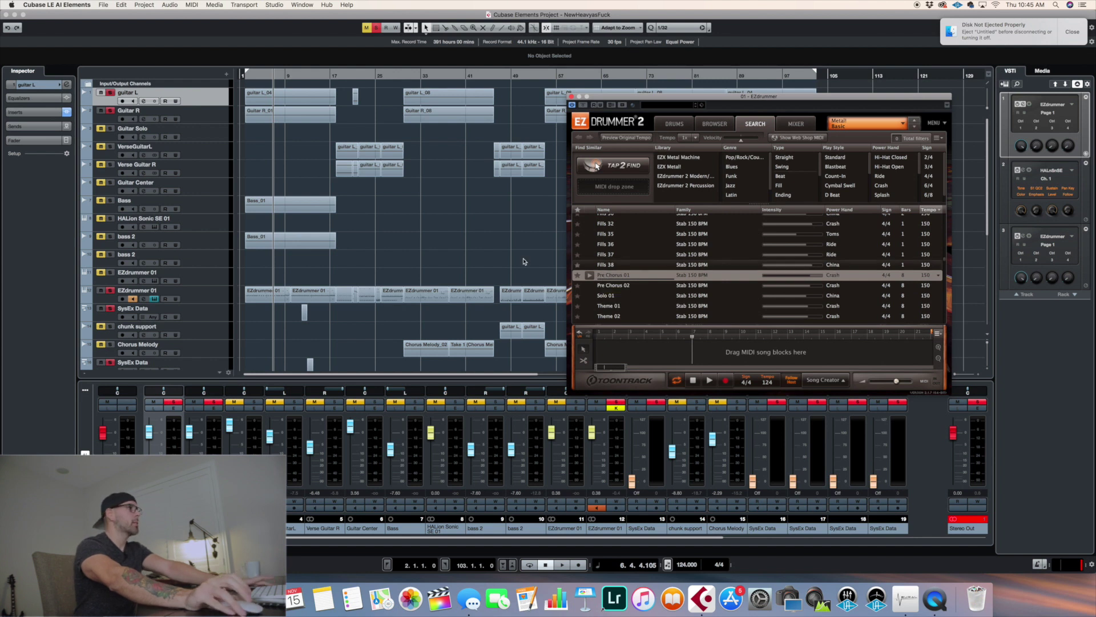
# Move the project cursor into the verse section and turn off solo on guitar L and Guitar R.
pyautogui.click(328, 77)
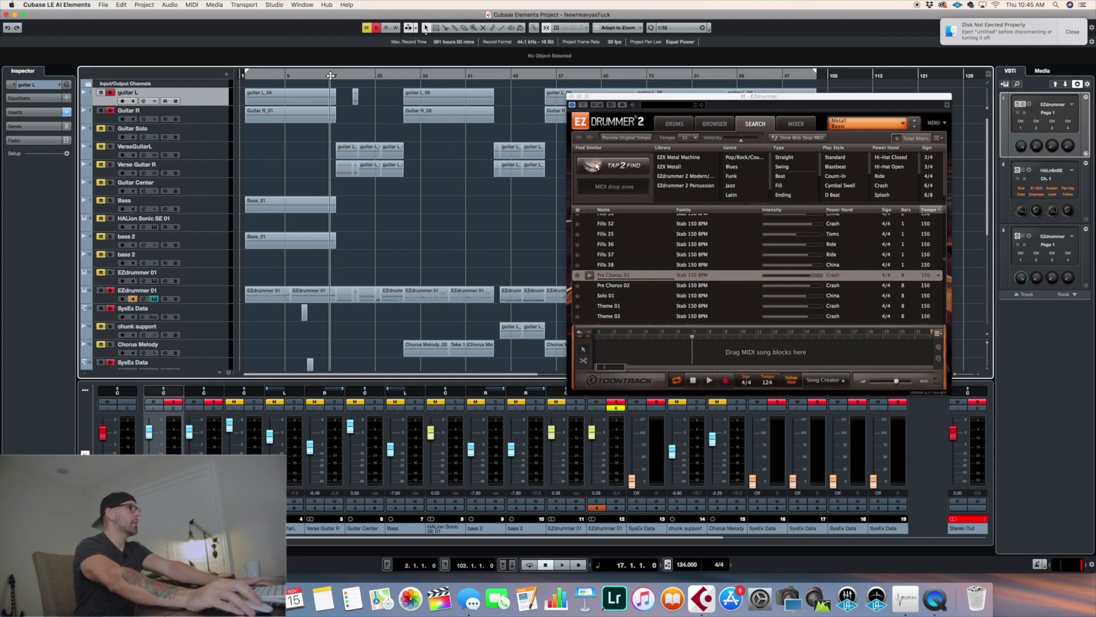
pyautogui.click(334, 75)
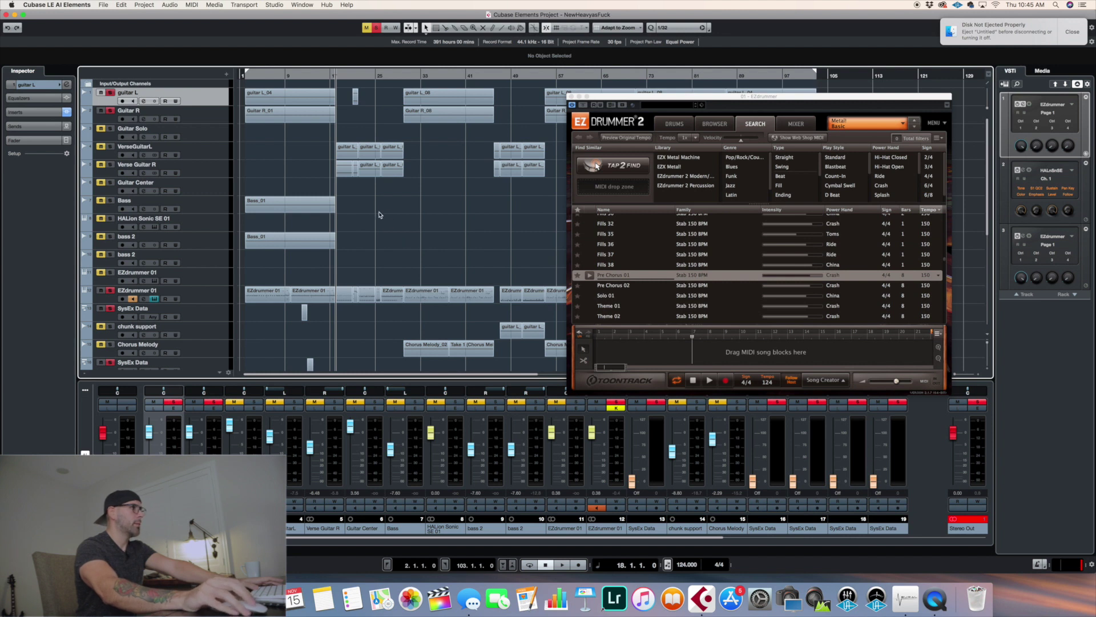
pyautogui.click(378, 153)
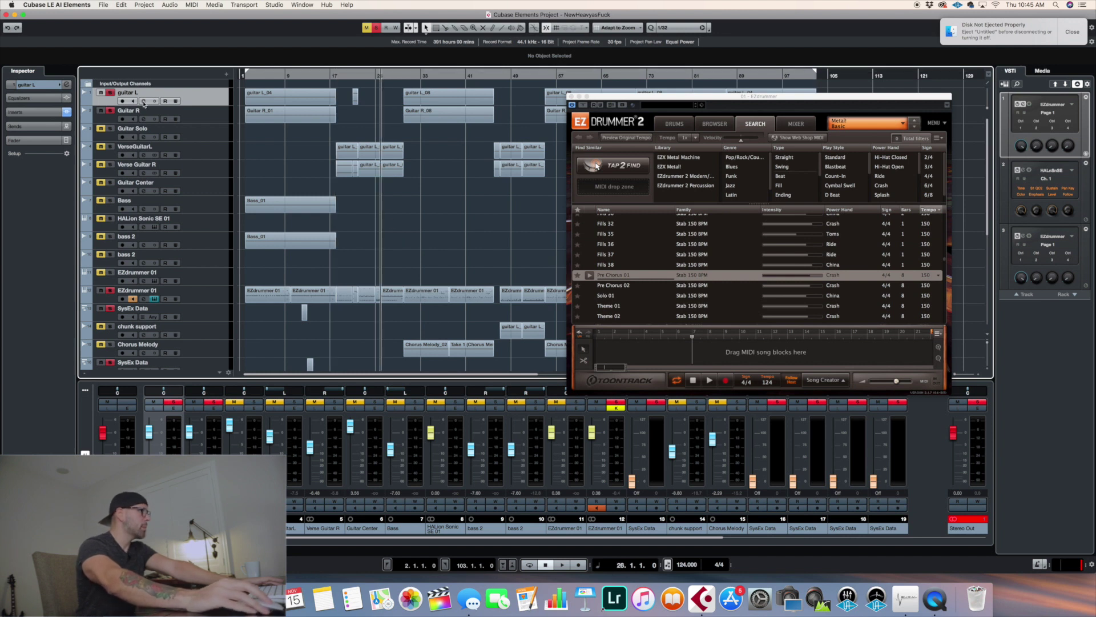
pyautogui.click(111, 110)
pyautogui.click(110, 92)
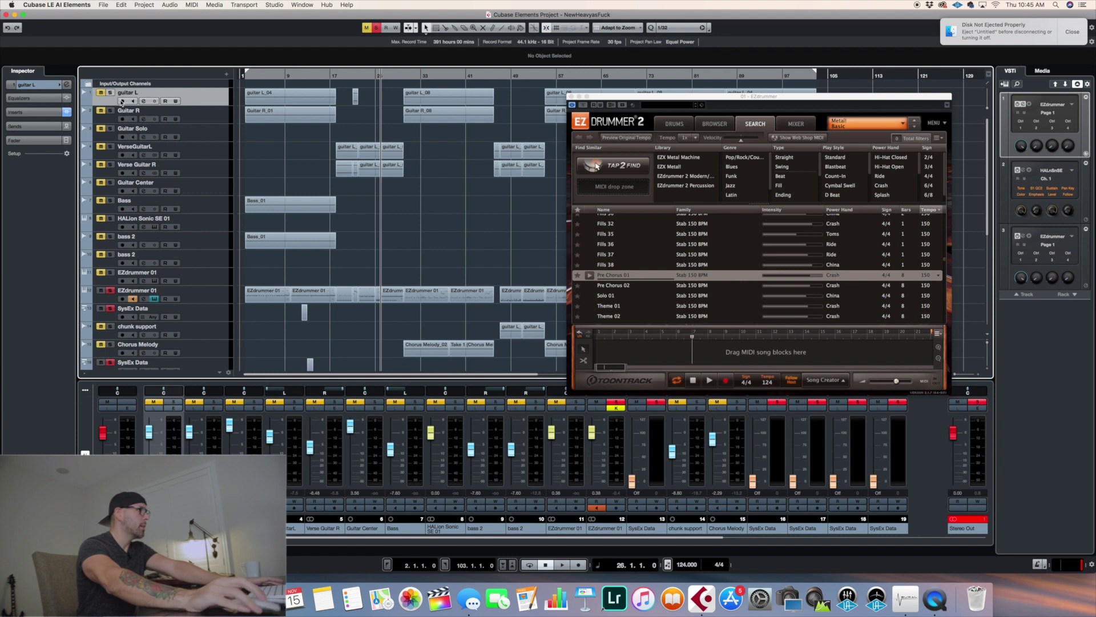
# Play back the verse drums without the guitars, first from bar 23 and again from bar 18.
pyautogui.click(358, 74)
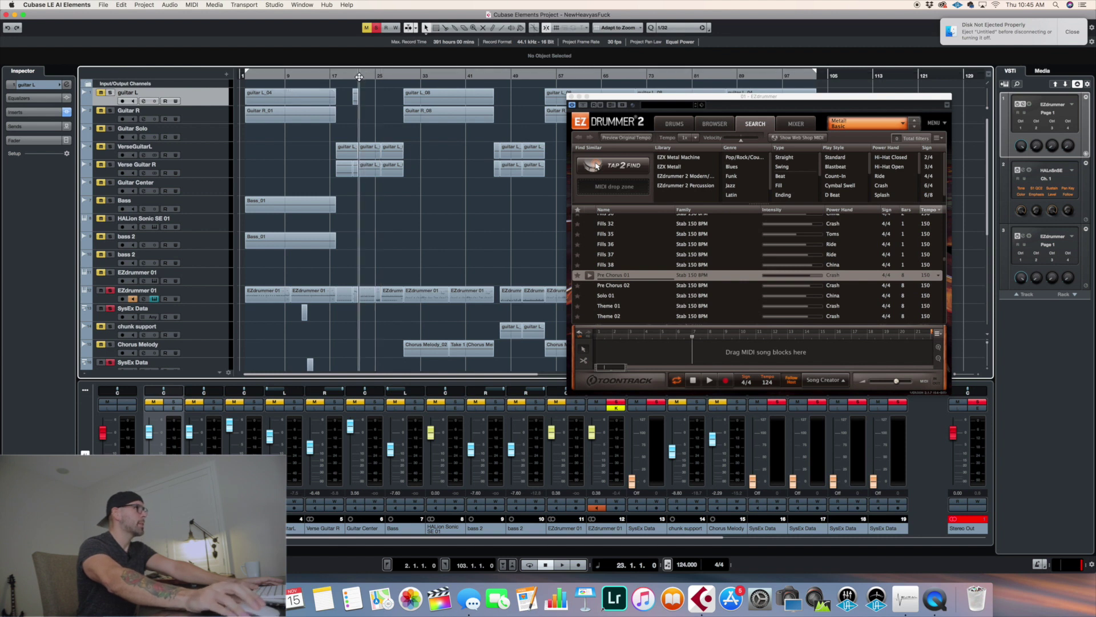
pyautogui.press('space')
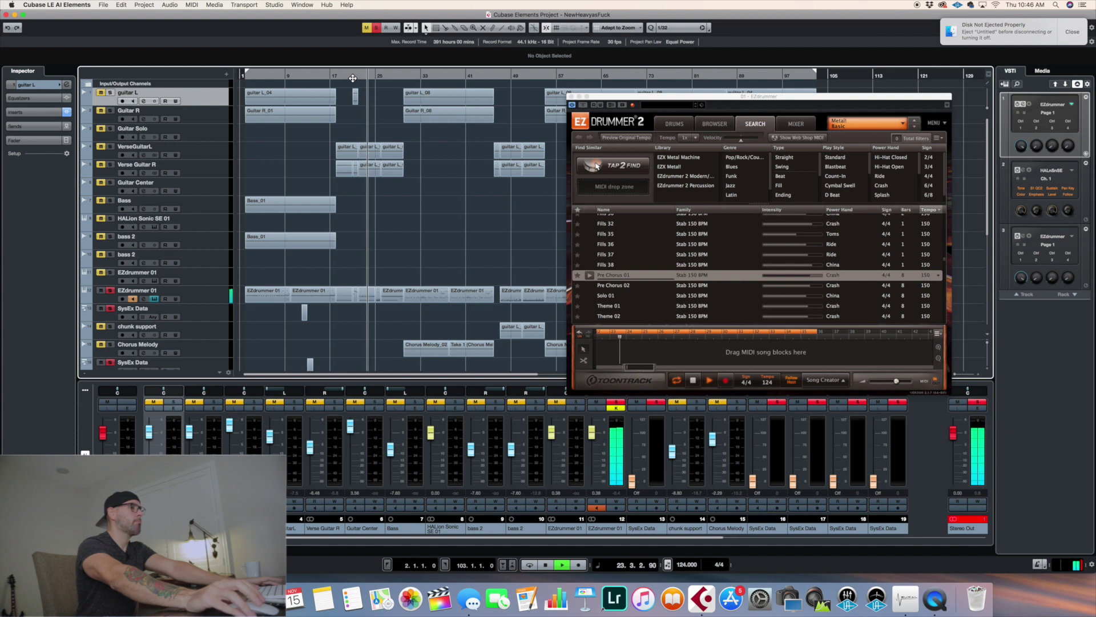
pyautogui.press('space')
pyautogui.click(336, 76)
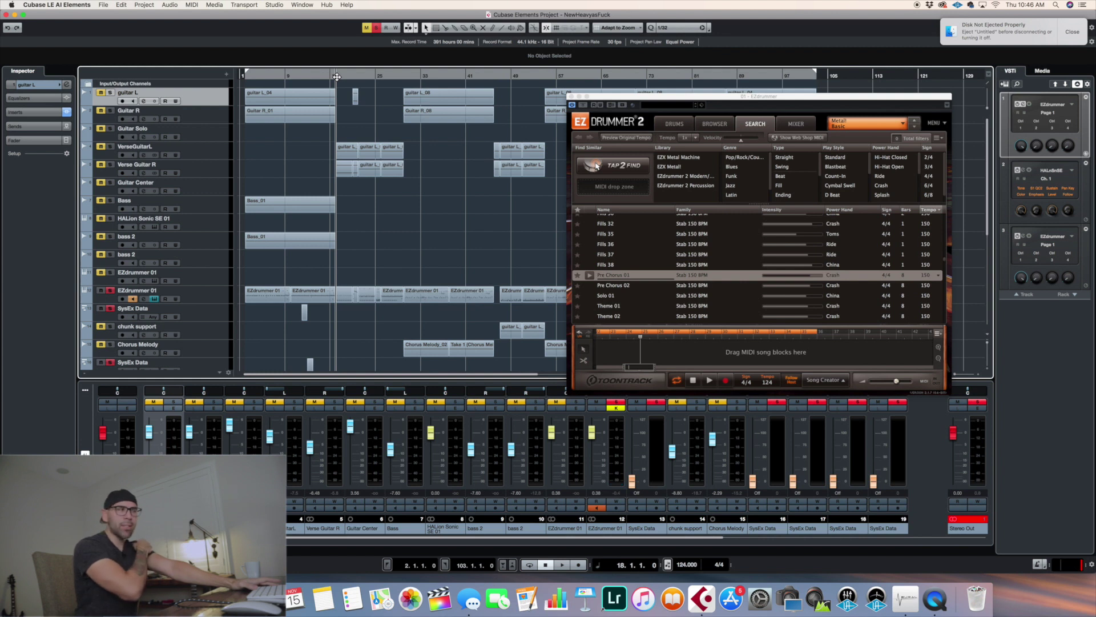
pyautogui.press('space')
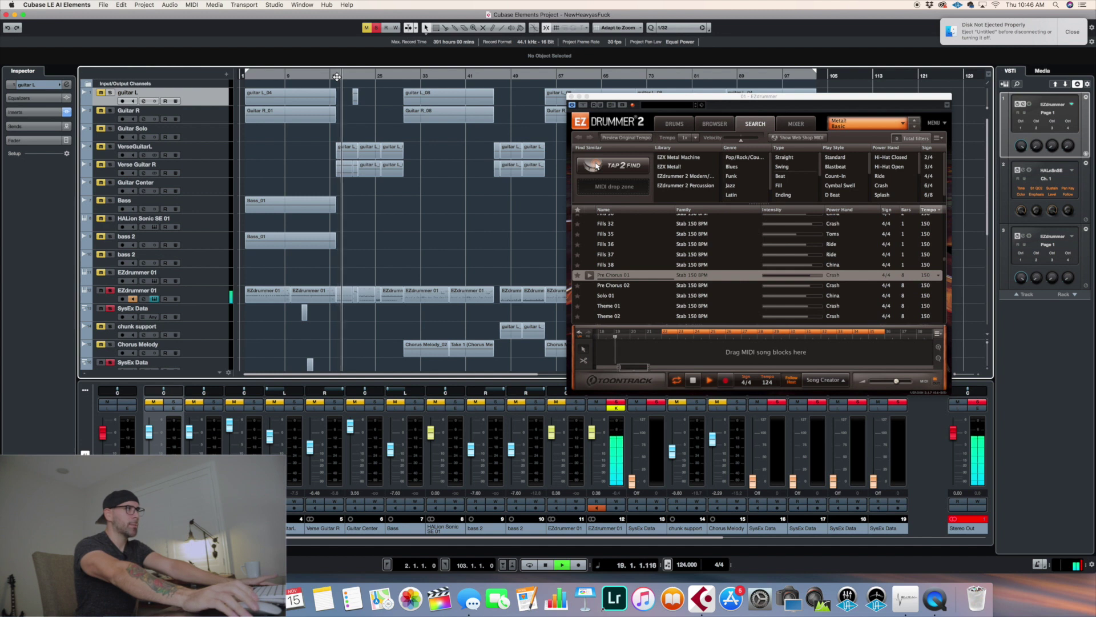
pyautogui.press('space')
# Solo the guitar L, Guitar R, VerseGuitarL and Verse Guitar R tracks alongside the drums.
pyautogui.click(110, 110)
pyautogui.click(111, 93)
pyautogui.click(111, 146)
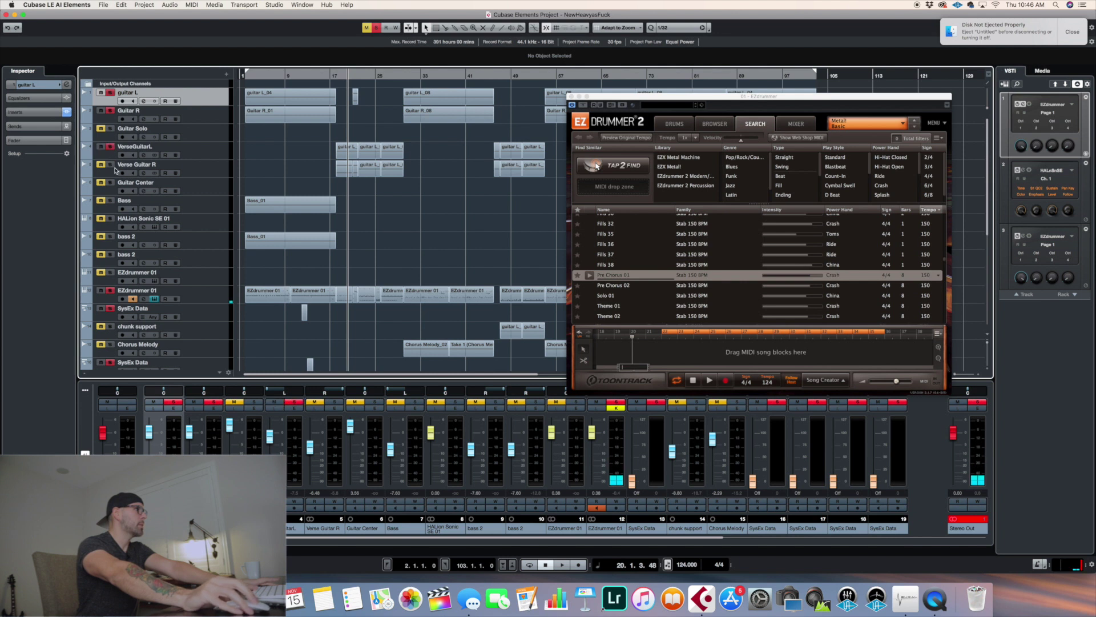
pyautogui.click(111, 165)
# Play back the verse from about bar 18 with the guitars and drums together.
pyautogui.click(338, 76)
pyautogui.press('space')
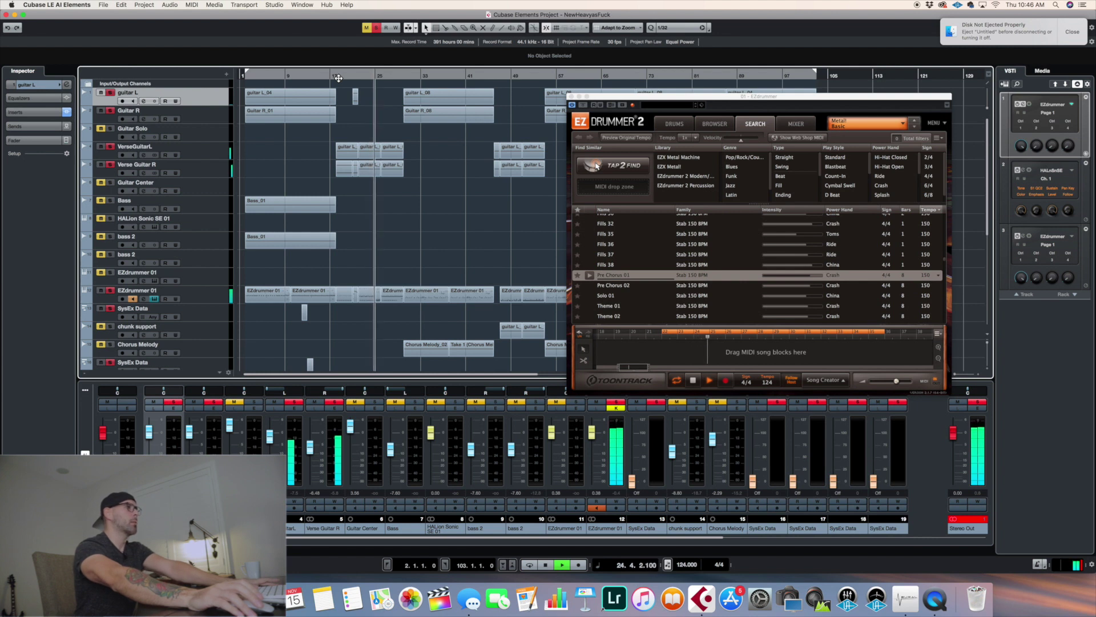
pyautogui.press('space')
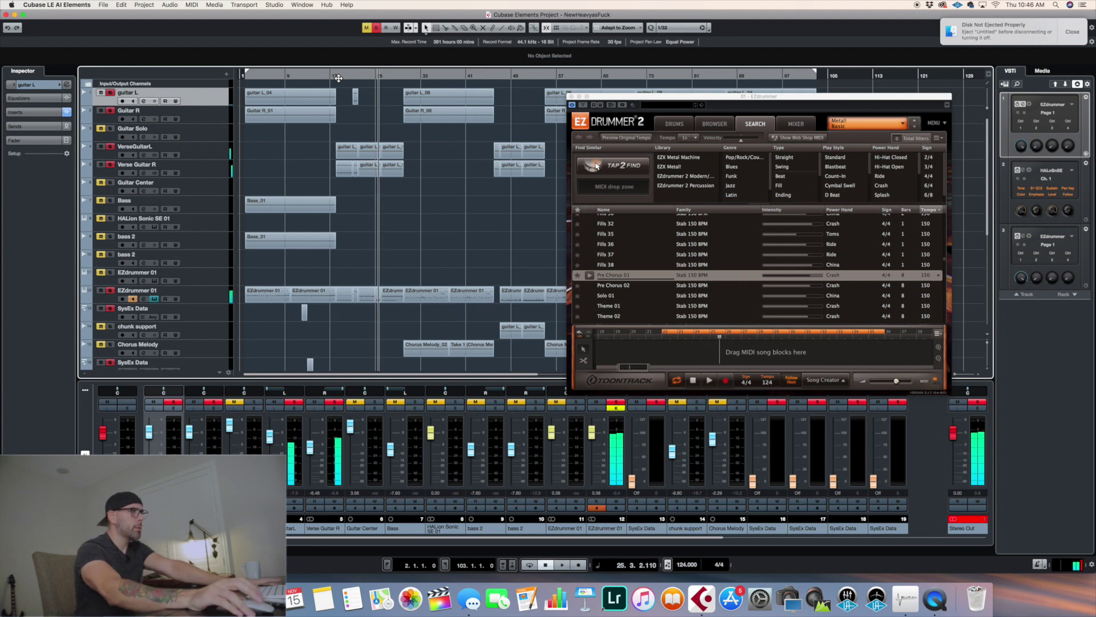
pyautogui.click(394, 174)
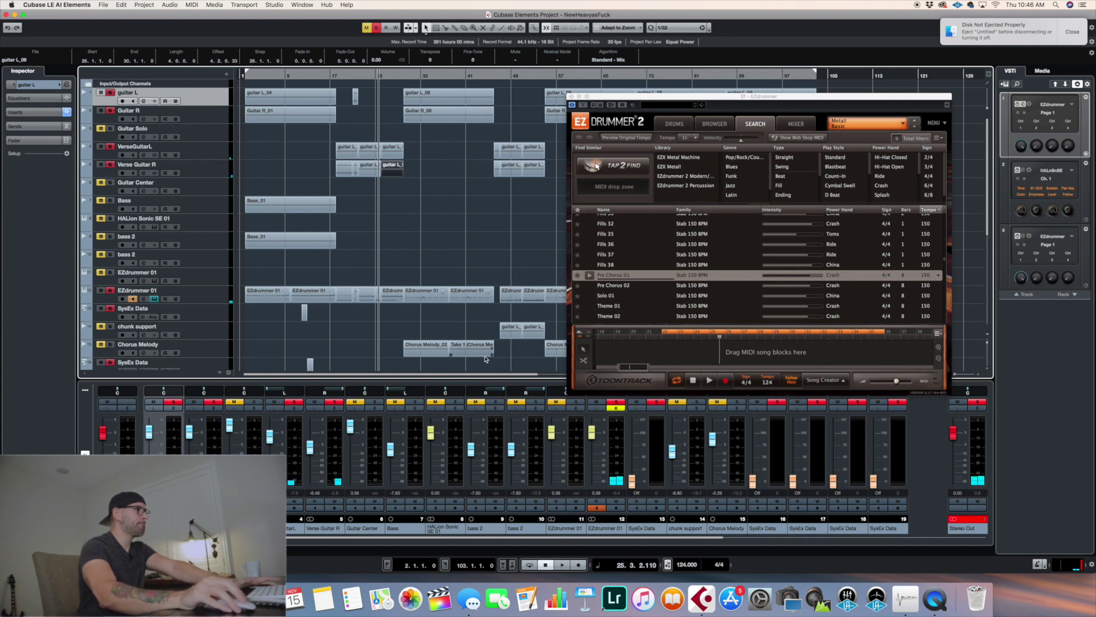
pyautogui.press('space')
# Place the EZdrummer 01 part from bar 26 in EZdrummer's song track and audition it with the loop range fitted to it.
pyautogui.click(389, 301)
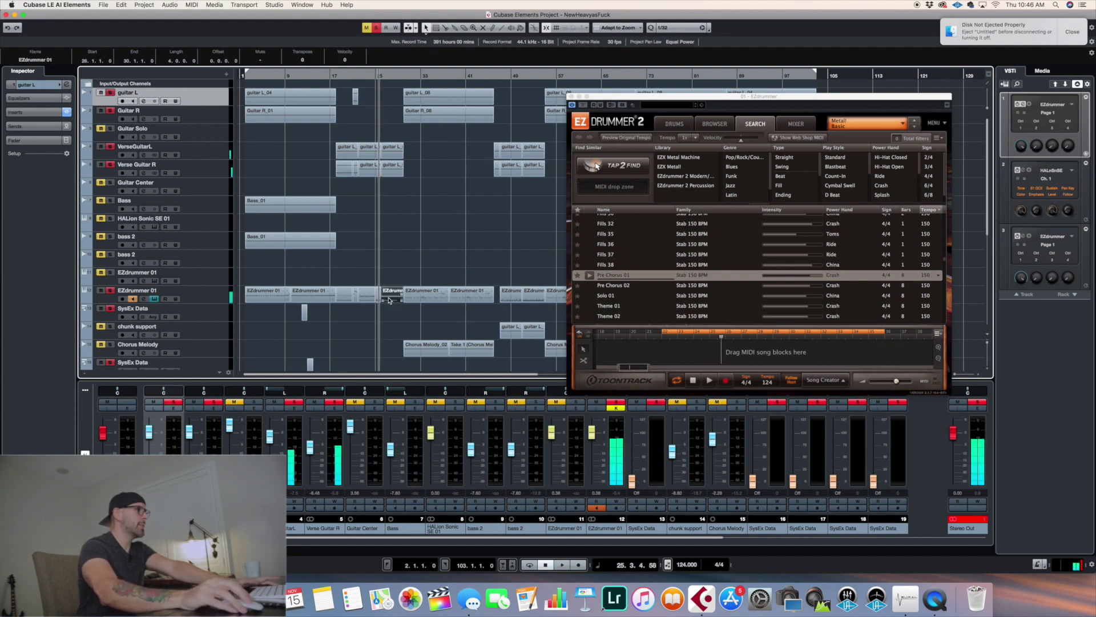
pyautogui.moveTo(488, 335); pyautogui.dragTo(702, 337)
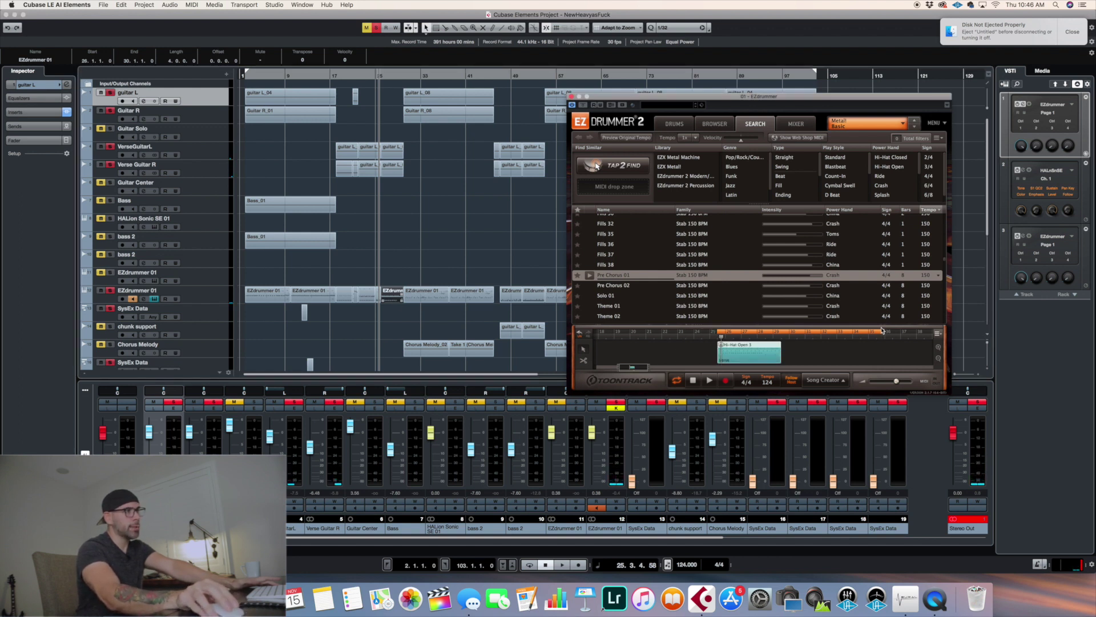
pyautogui.moveTo(884, 332); pyautogui.dragTo(785, 348)
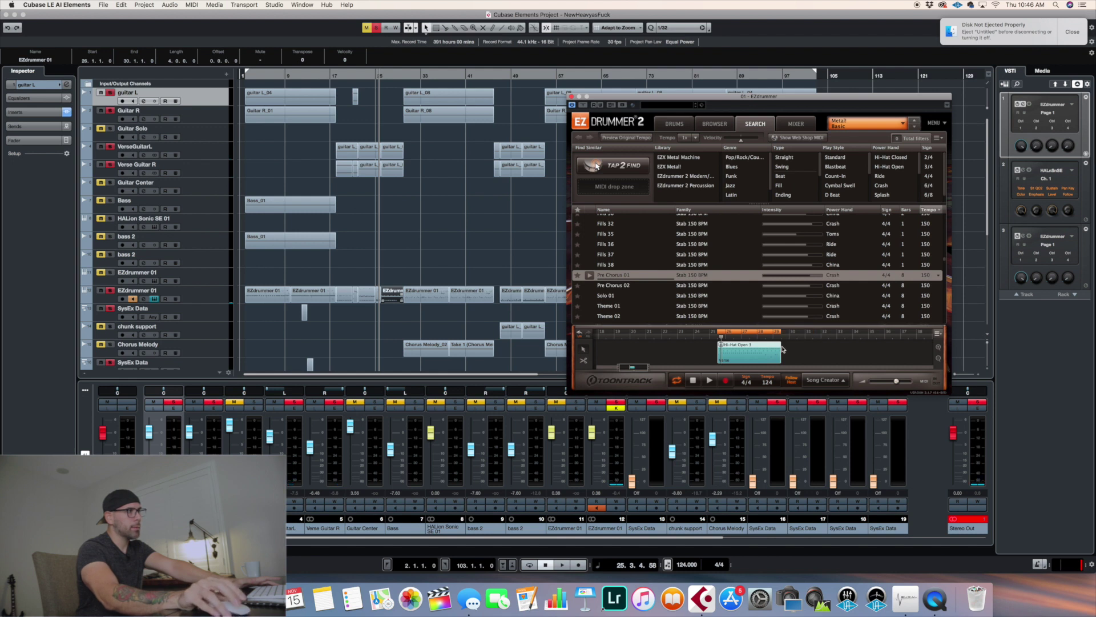
pyautogui.click(709, 380)
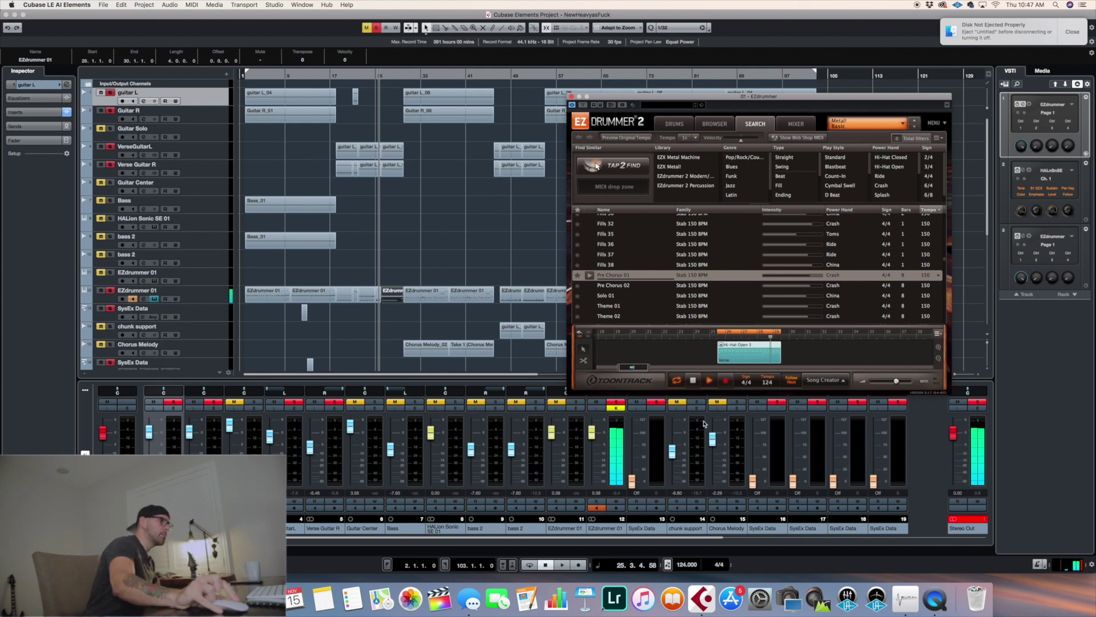
pyautogui.click(694, 380)
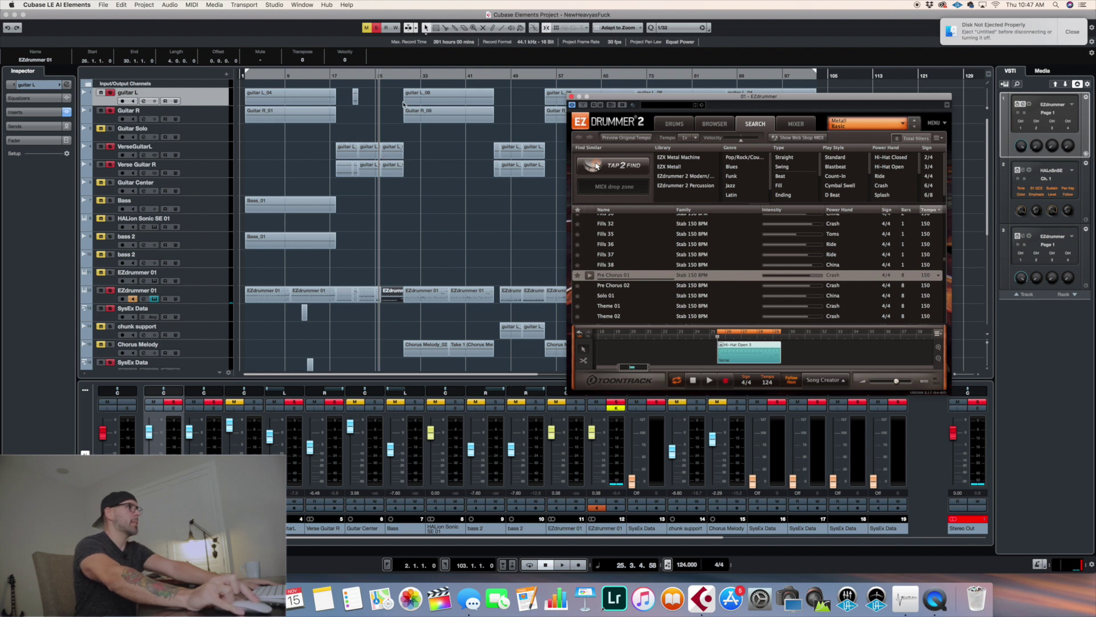
# Play back the opening of the chorus from bar 30 with guitars and drums.
pyautogui.click(402, 74)
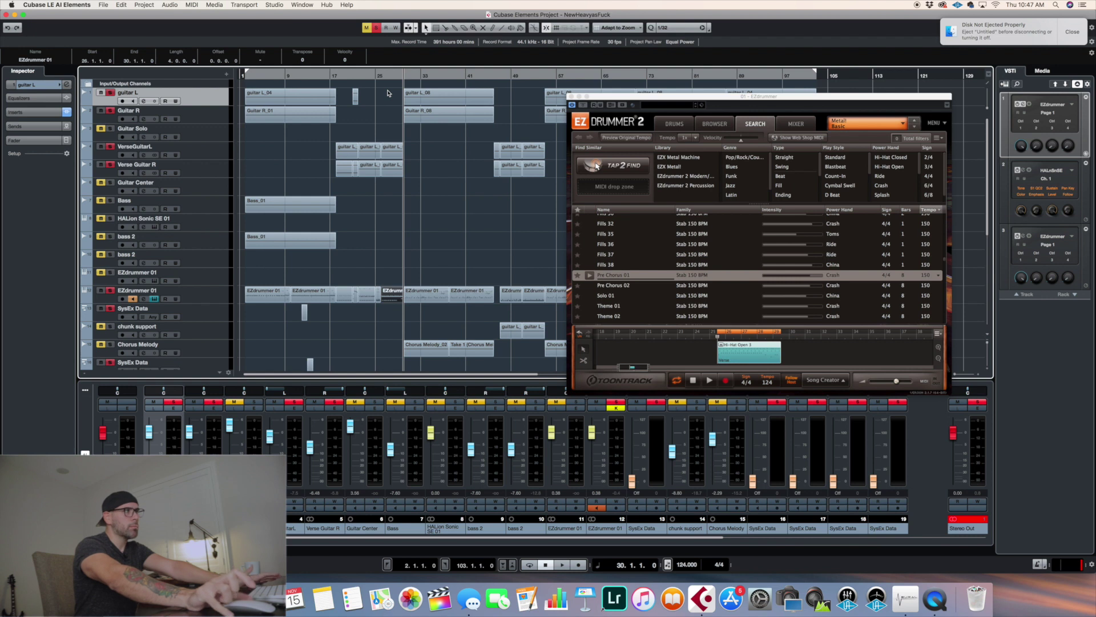
pyautogui.press('space')
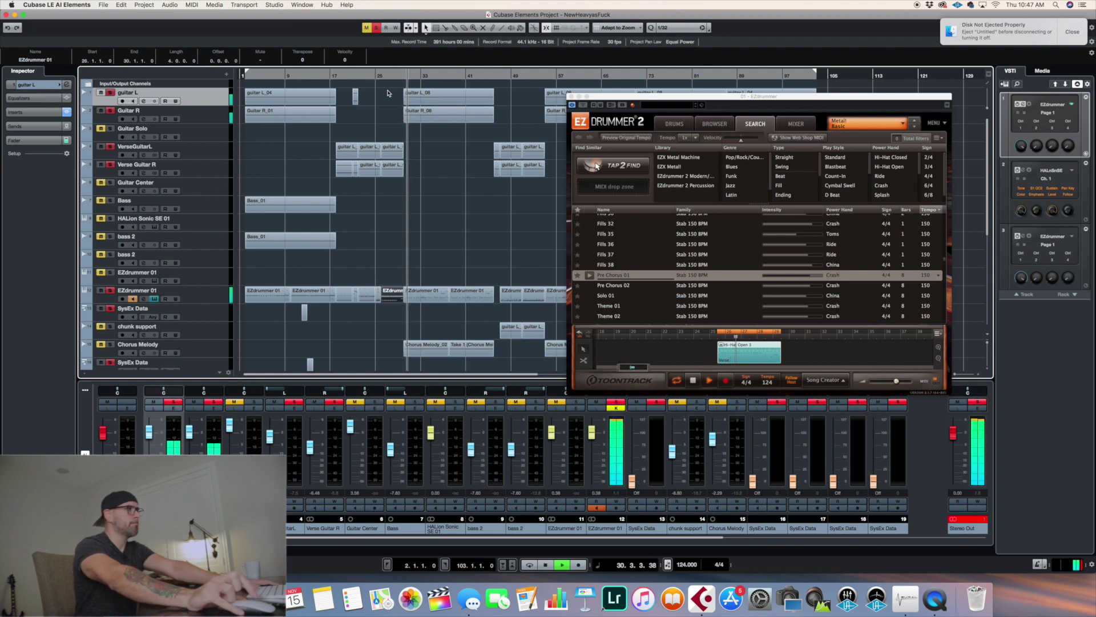
pyautogui.press('space')
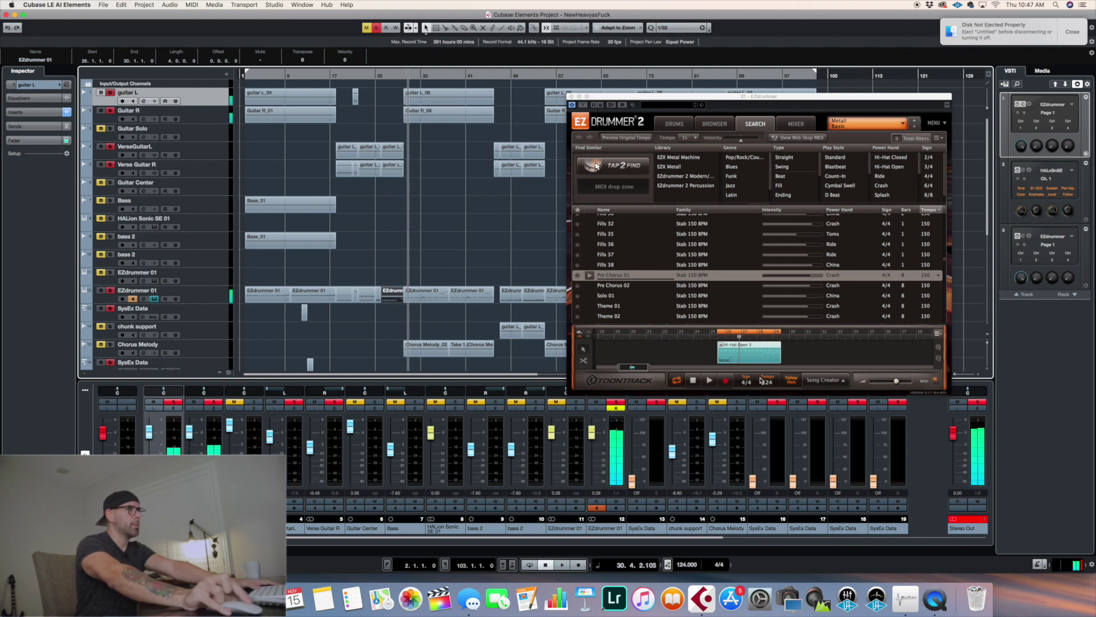
# Delete the hi-hat block from EZdrummer's song track.
pyautogui.rightClick(736, 354)
pyautogui.click(753, 385)
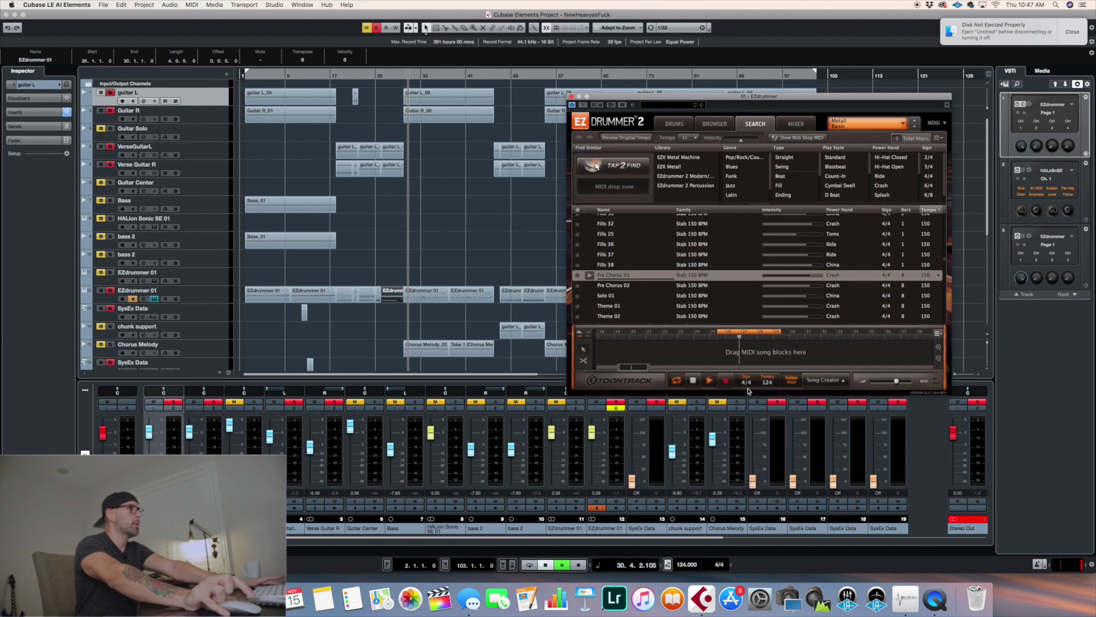
# Continue playing the chorus guitars and drums in two passes, from bar 30 and from bar 34.
pyautogui.press('space')
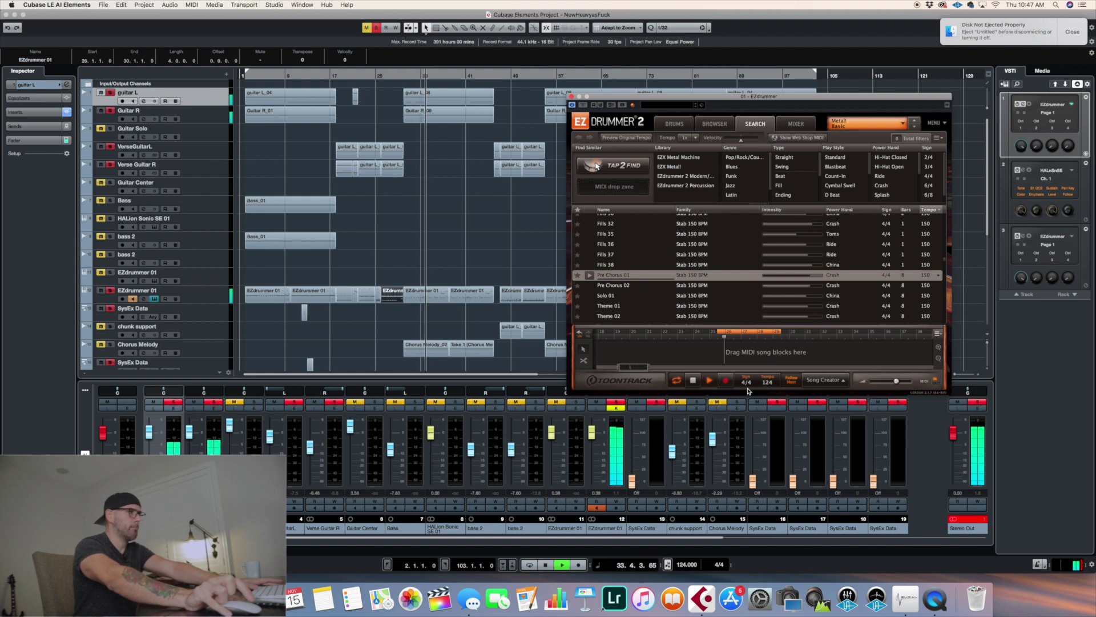
pyautogui.press('space')
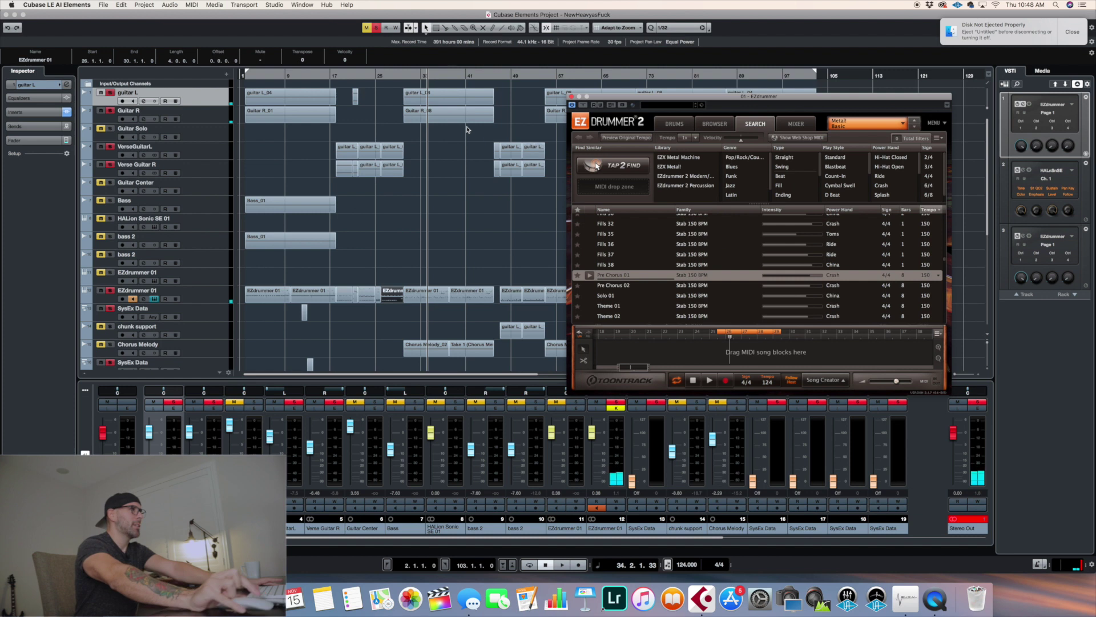
pyautogui.click(418, 73)
pyautogui.press('space')
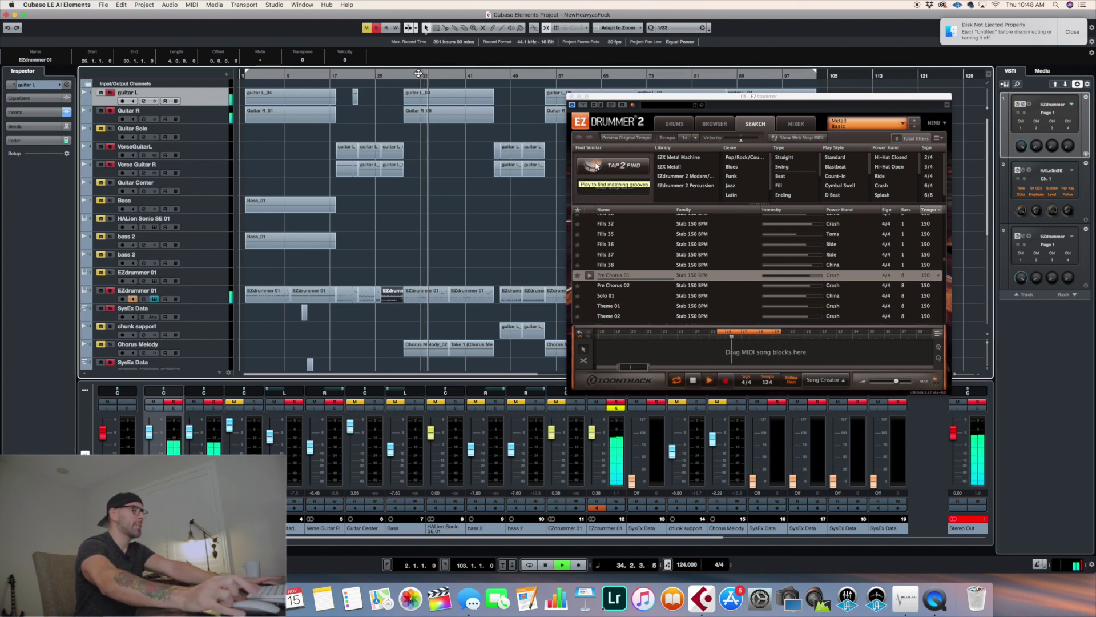
pyautogui.press('space')
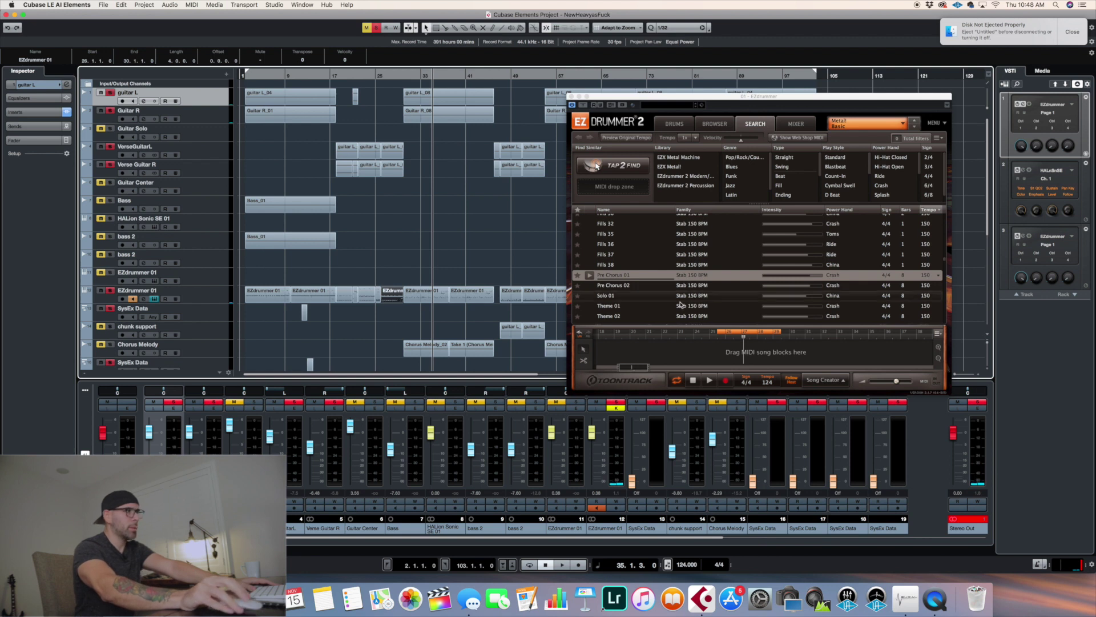
# Place the Pre Chorus 01 groove in EZdrummer's song track, fit the loop range to its full length and audition it.
pyautogui.click(590, 277)
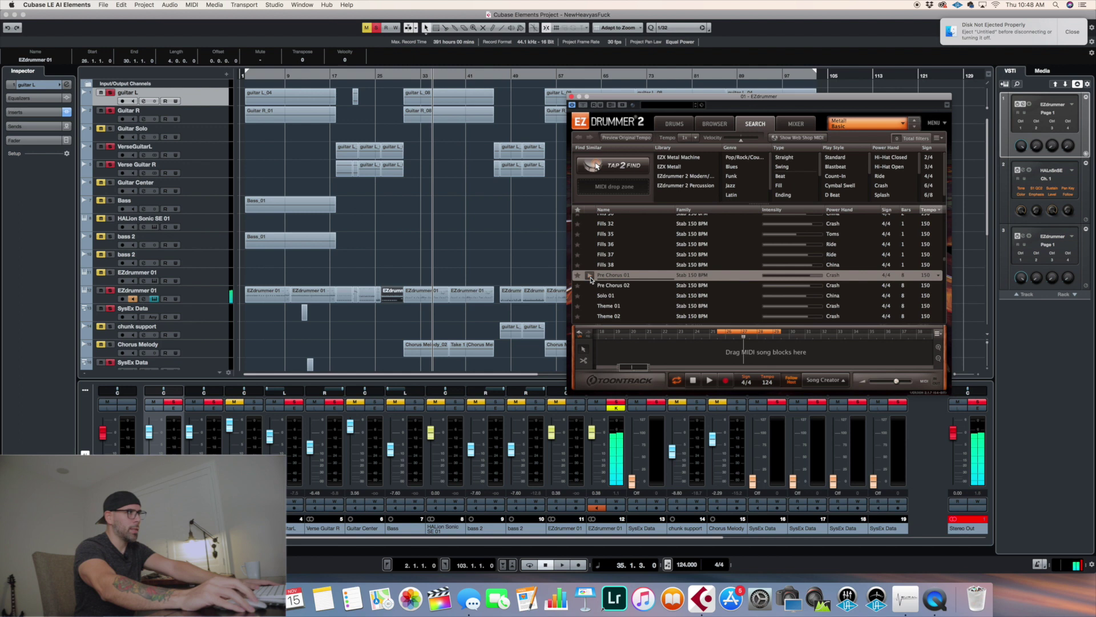
pyautogui.moveTo(695, 277); pyautogui.dragTo(706, 347)
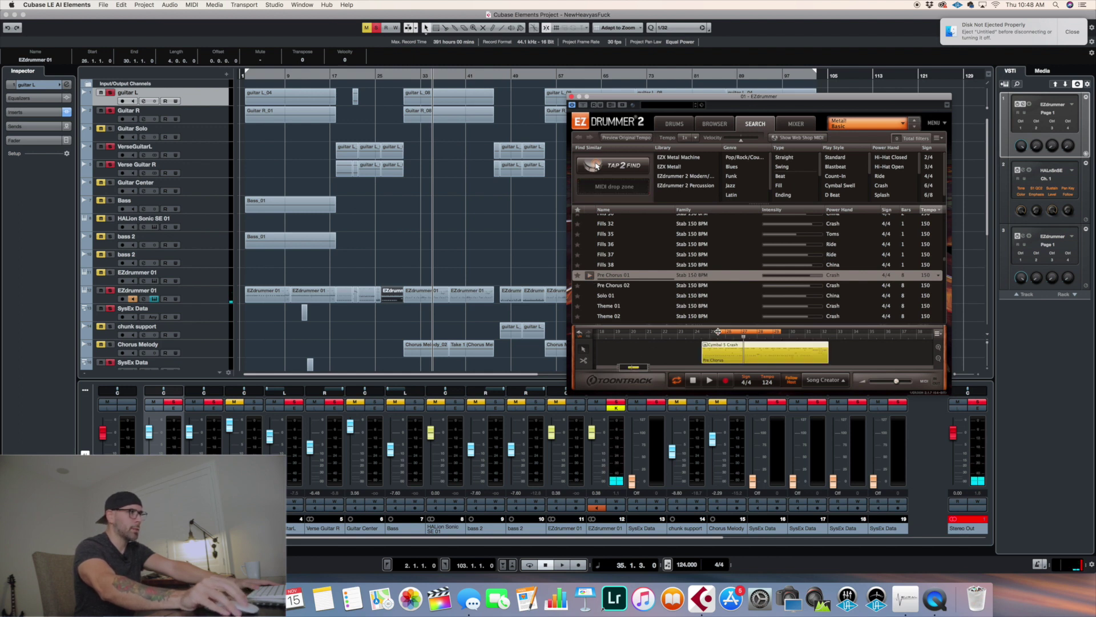
pyautogui.moveTo(780, 330); pyautogui.dragTo(811, 333)
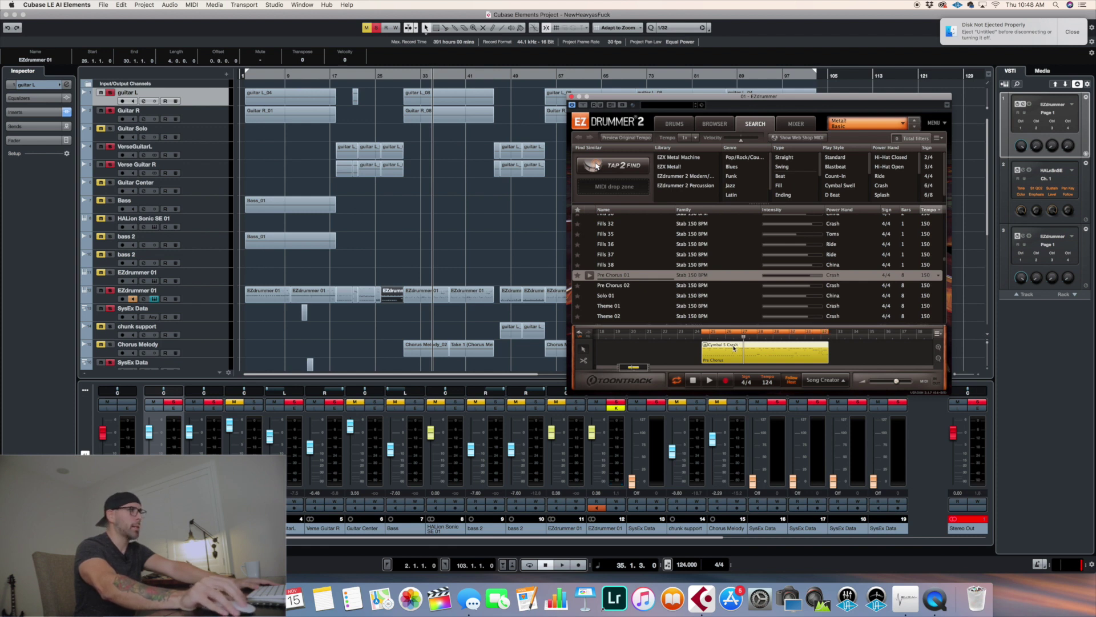
pyautogui.moveTo(744, 338); pyautogui.dragTo(721, 344)
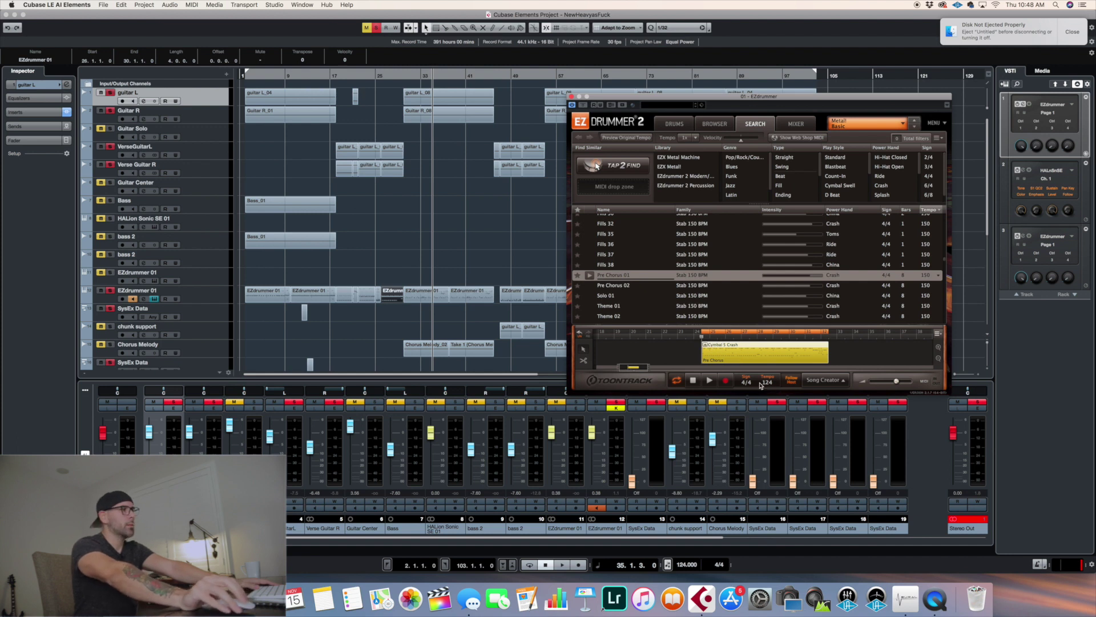
pyautogui.click(710, 381)
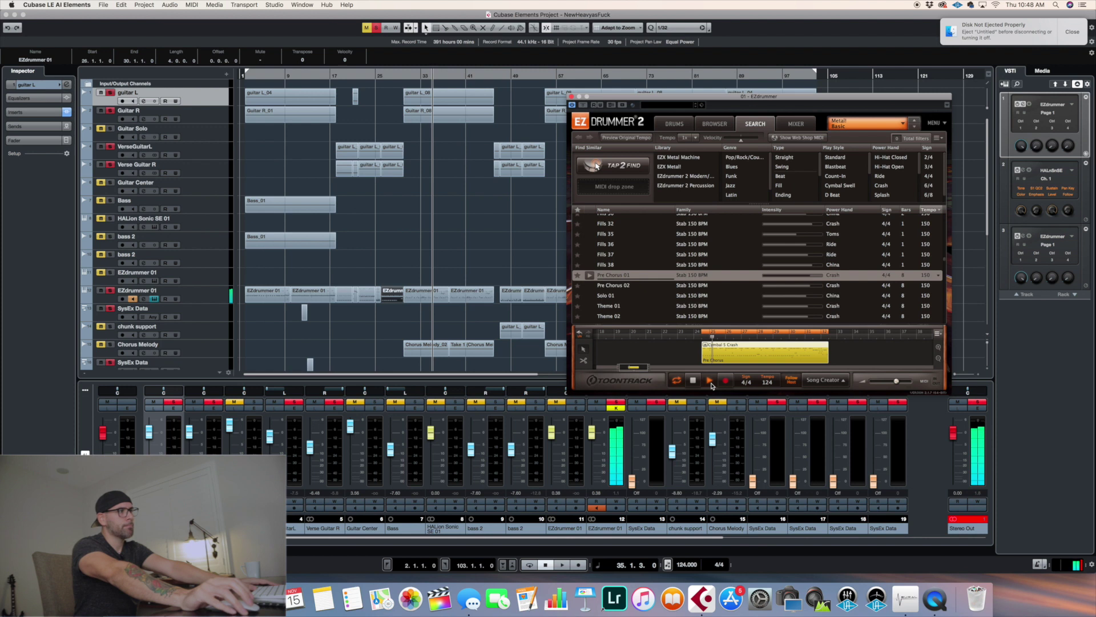
pyautogui.click(709, 382)
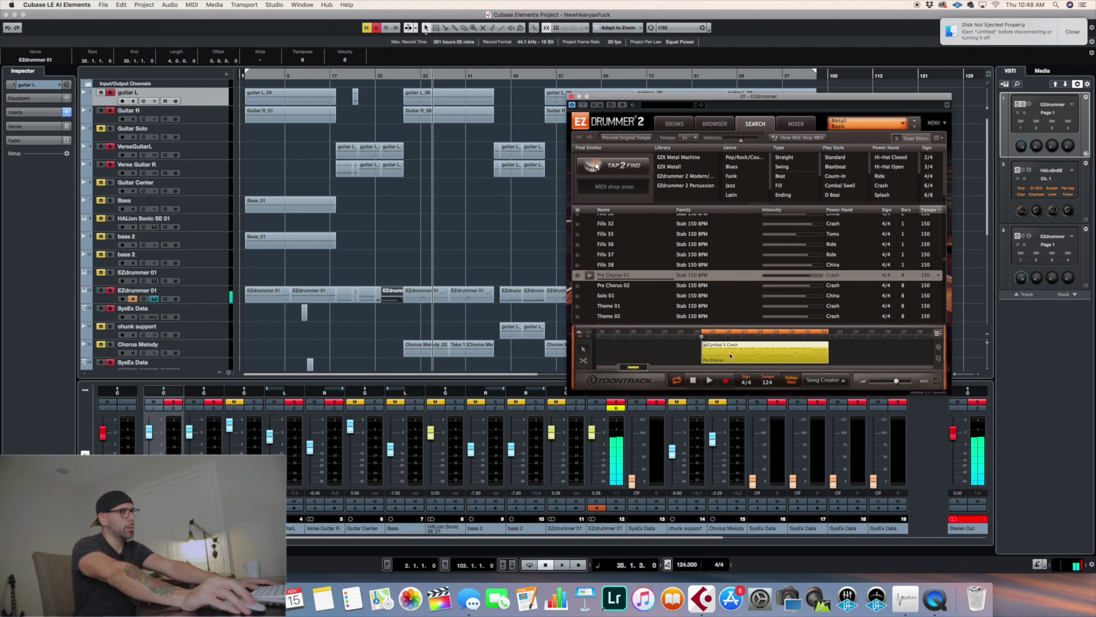
# Open the Pre Chorus block in Edit Play Style, increase the amount of snare hits and play it back.
pyautogui.doubleClick(708, 347)
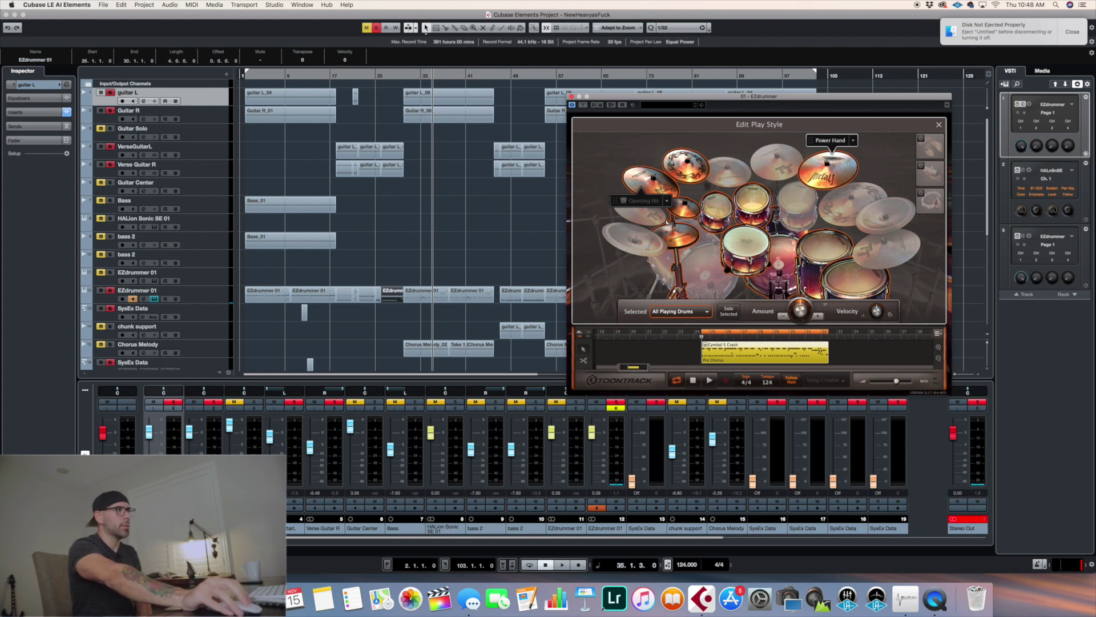
pyautogui.click(744, 249)
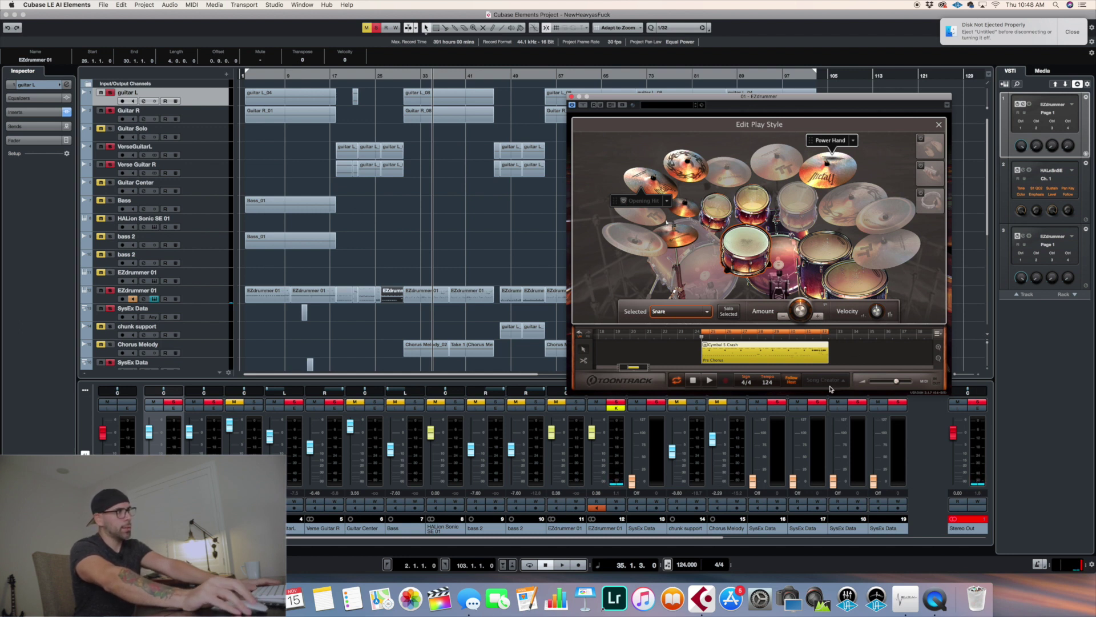
pyautogui.click(708, 381)
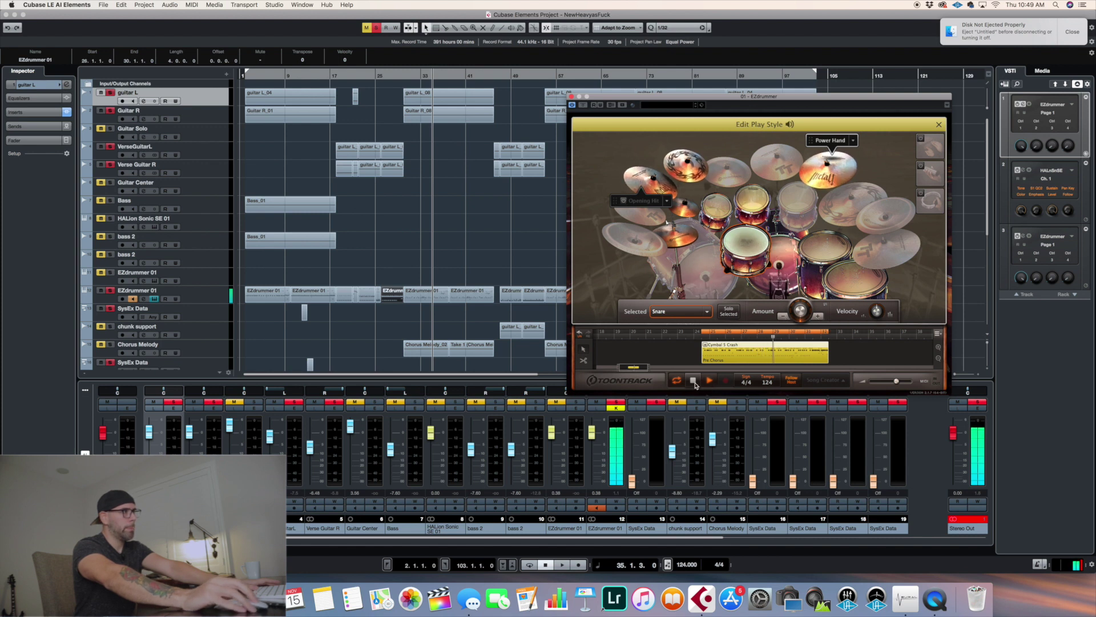
pyautogui.press('space')
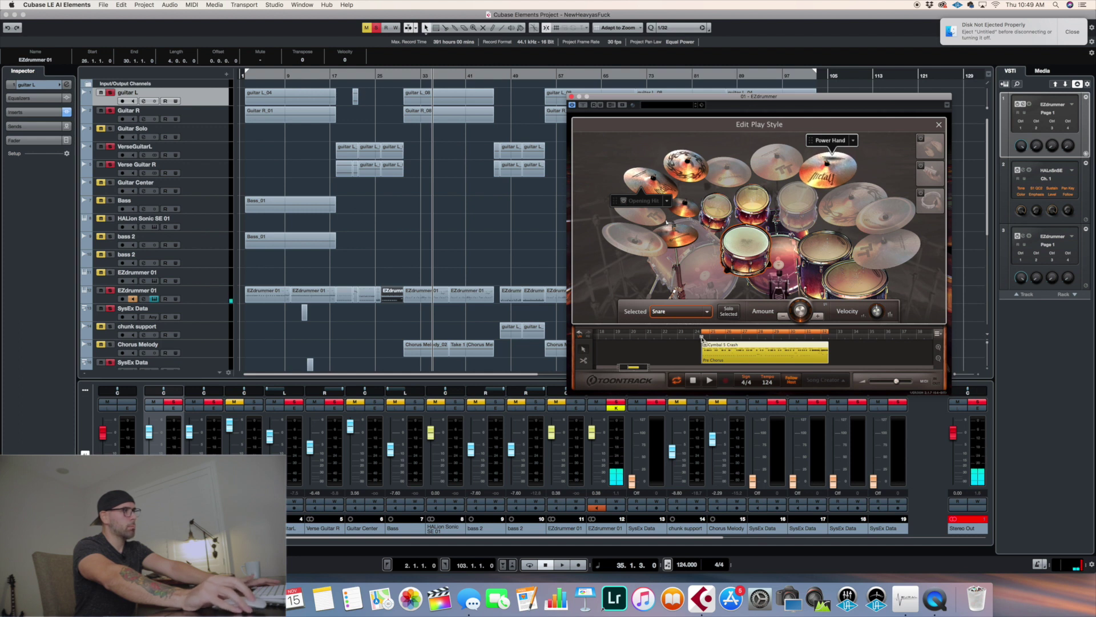
# Increase the Kick 1 hit amount in the Pre Chorus block while listening to the groove.
pyautogui.click(781, 279)
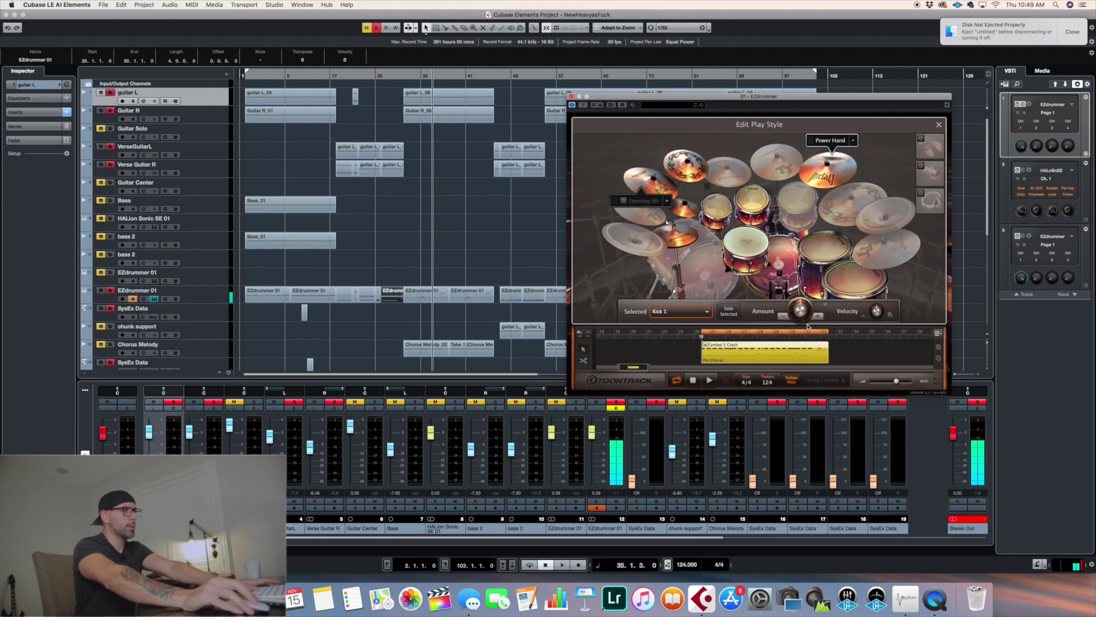
pyautogui.press('space')
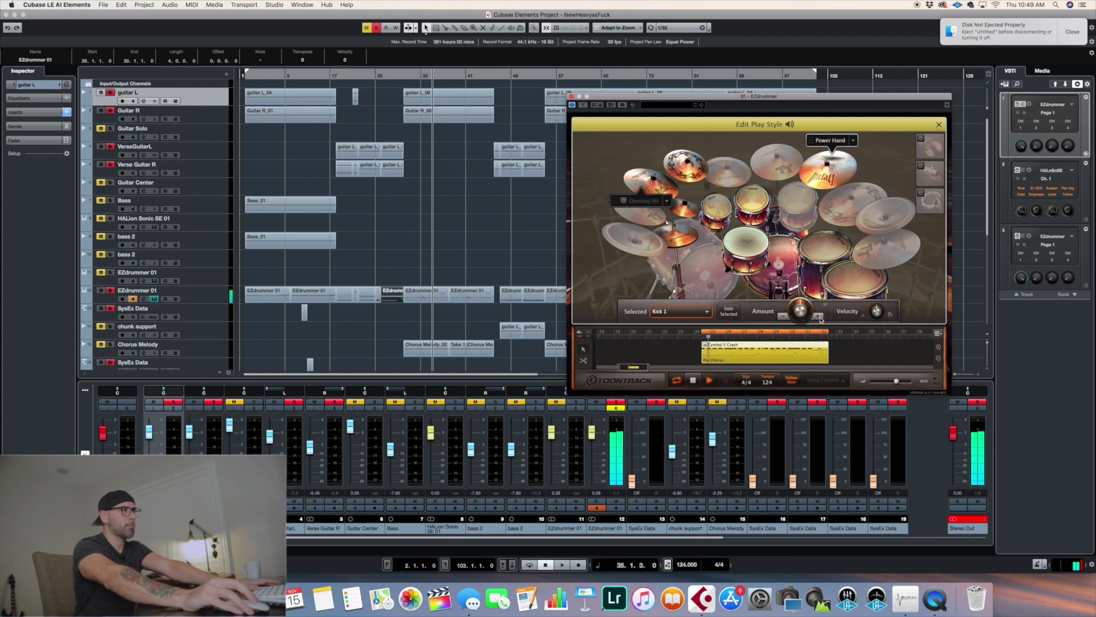
pyautogui.click(820, 319)
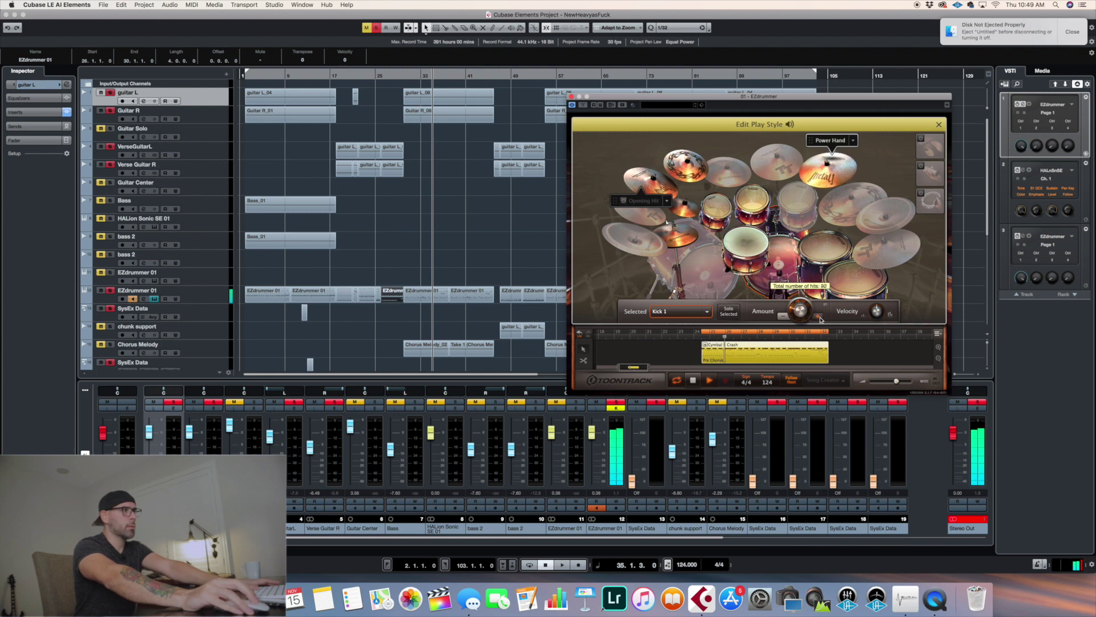
pyautogui.click(821, 318)
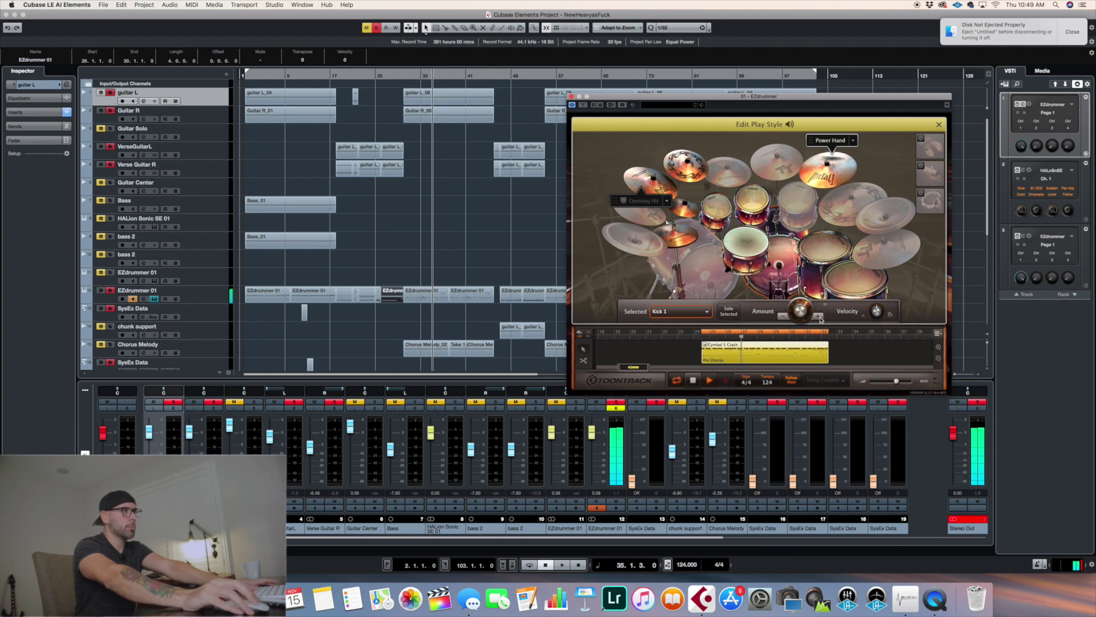
pyautogui.press('space')
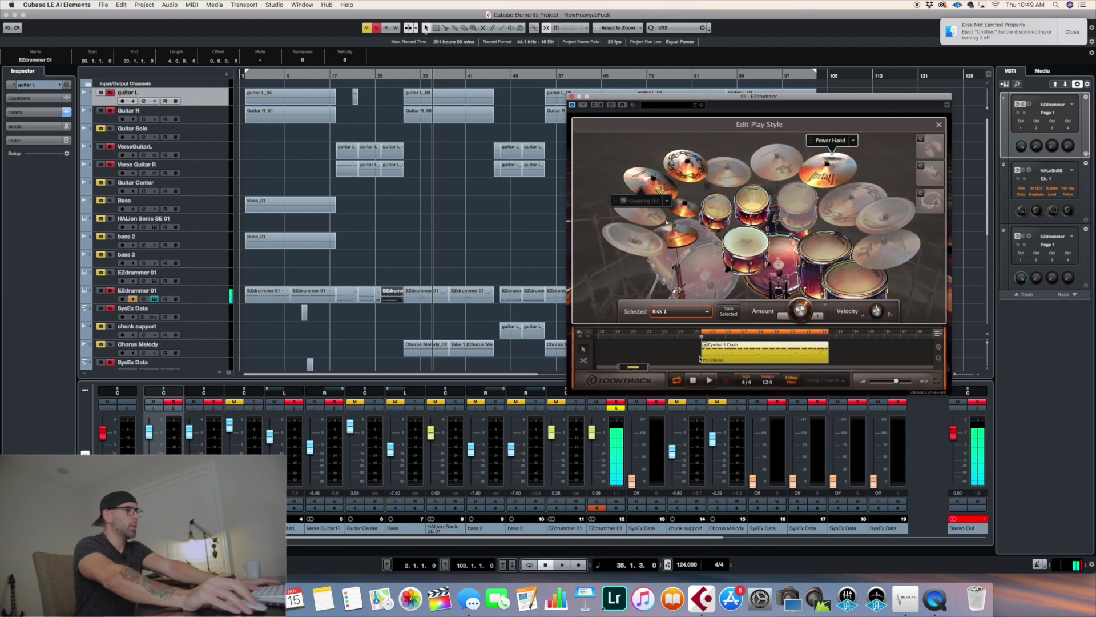
# Select All Playing Drums in the Pre Chorus block's Edit Play Style and audition the groove.
pyautogui.click(707, 312)
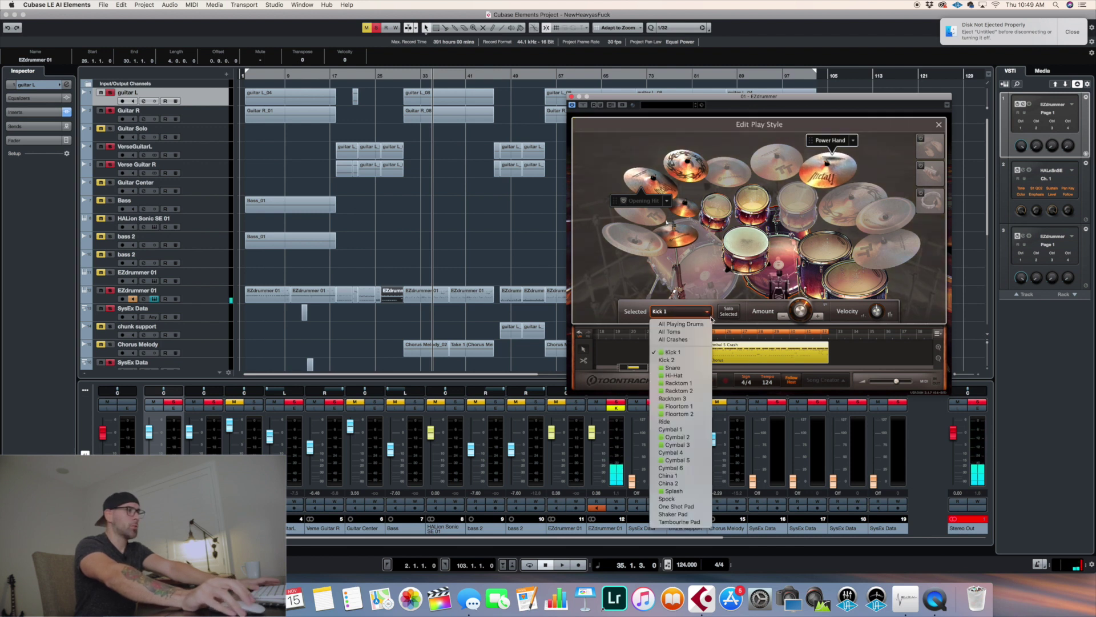
pyautogui.click(682, 324)
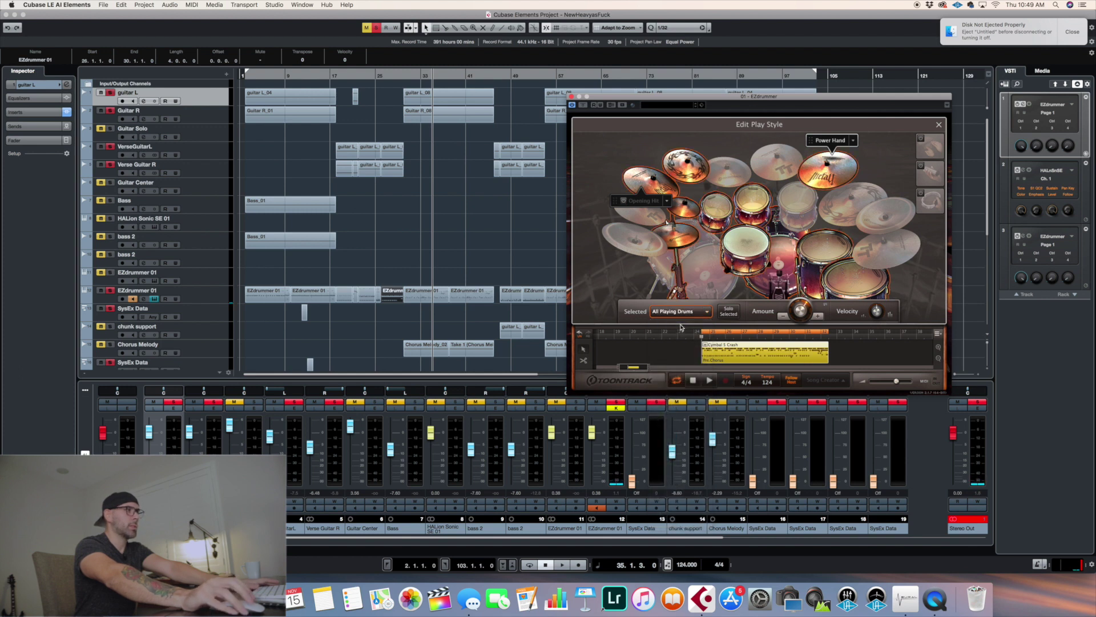
pyautogui.click(709, 380)
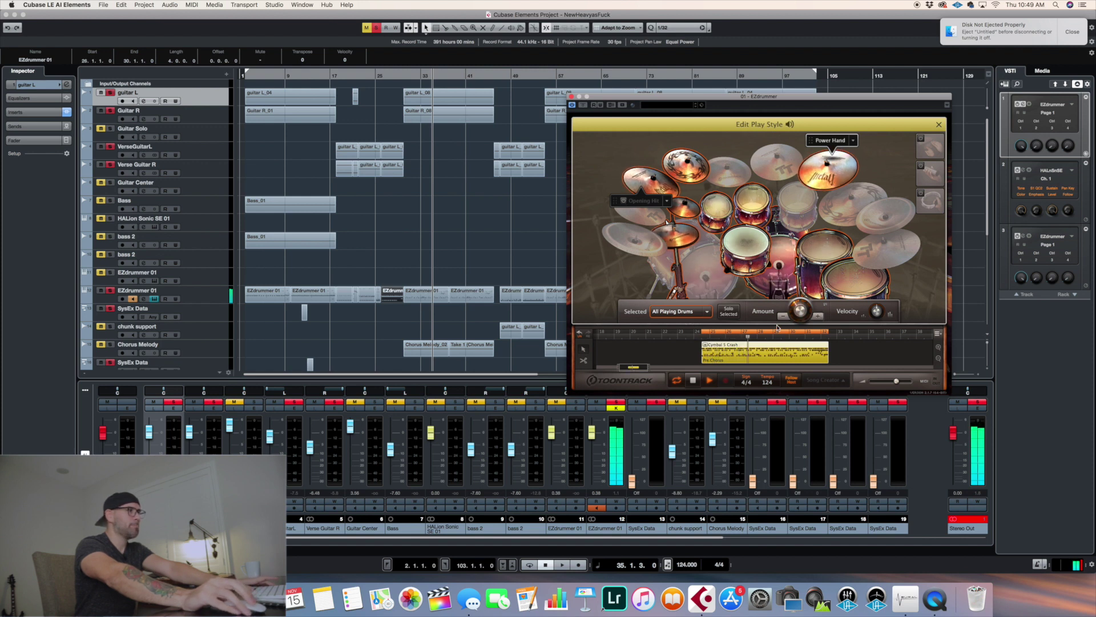
pyautogui.click(694, 381)
# Remove the Pre Chorus block from EZdrummer's song track and return to the project arrangement.
pyautogui.rightClick(765, 352)
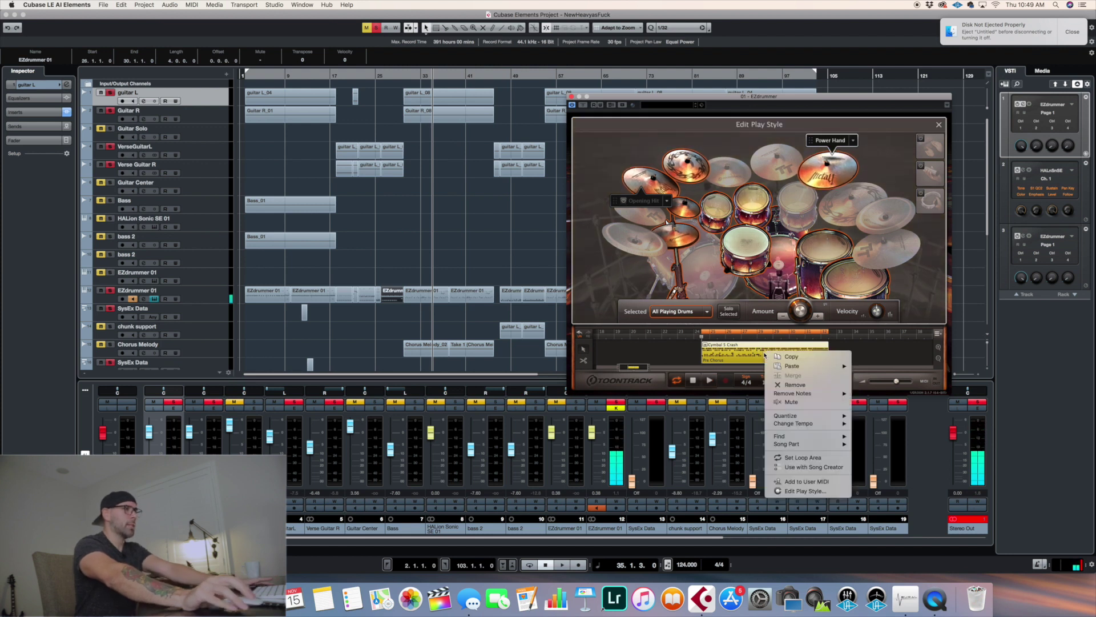
pyautogui.click(793, 385)
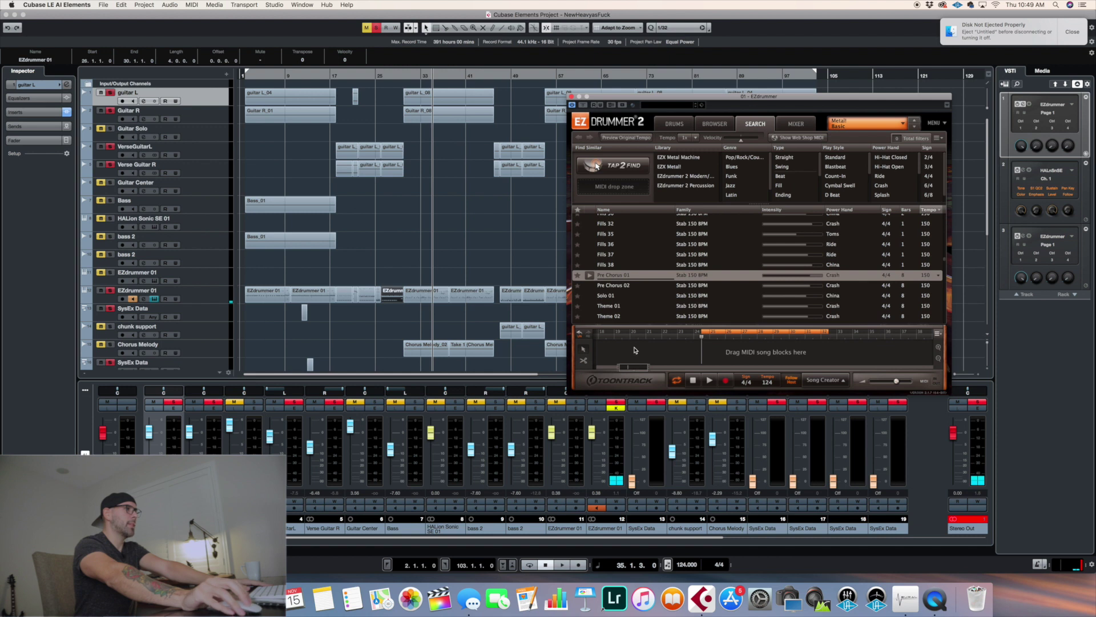
pyautogui.click(416, 269)
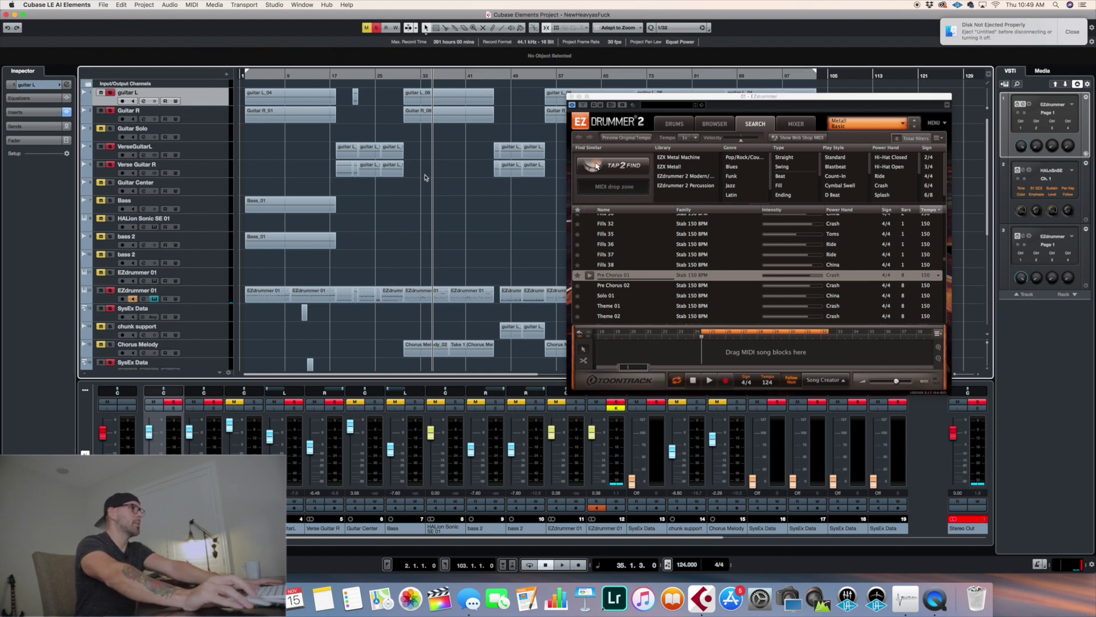
# Play the chorus guitars and drums briefly from about bar 32.
pyautogui.click(414, 74)
pyautogui.press('space')
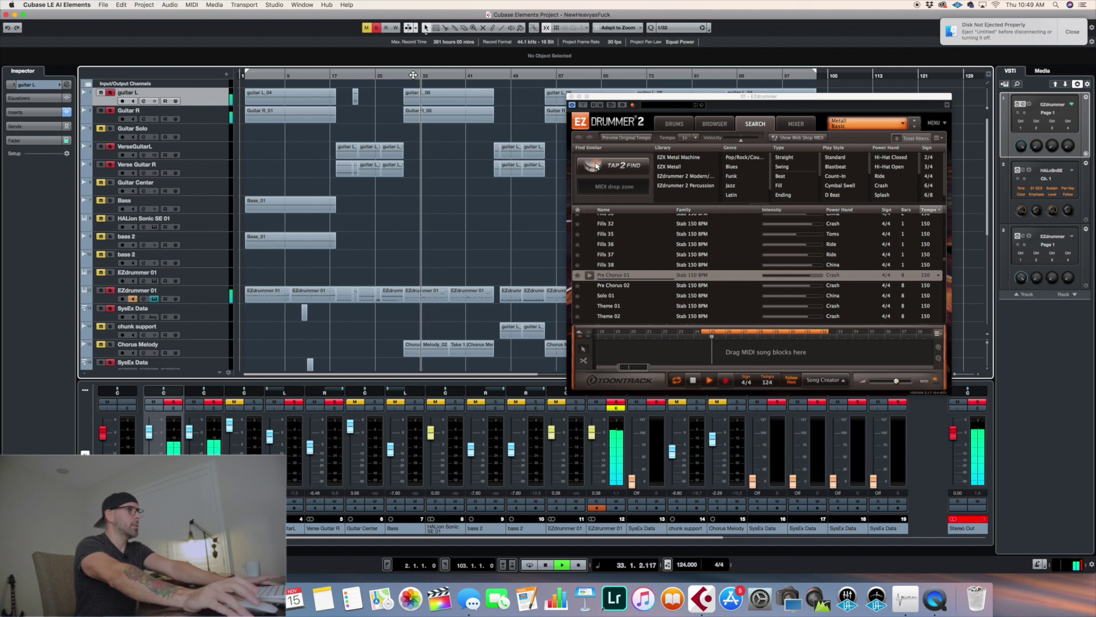
pyautogui.press('space')
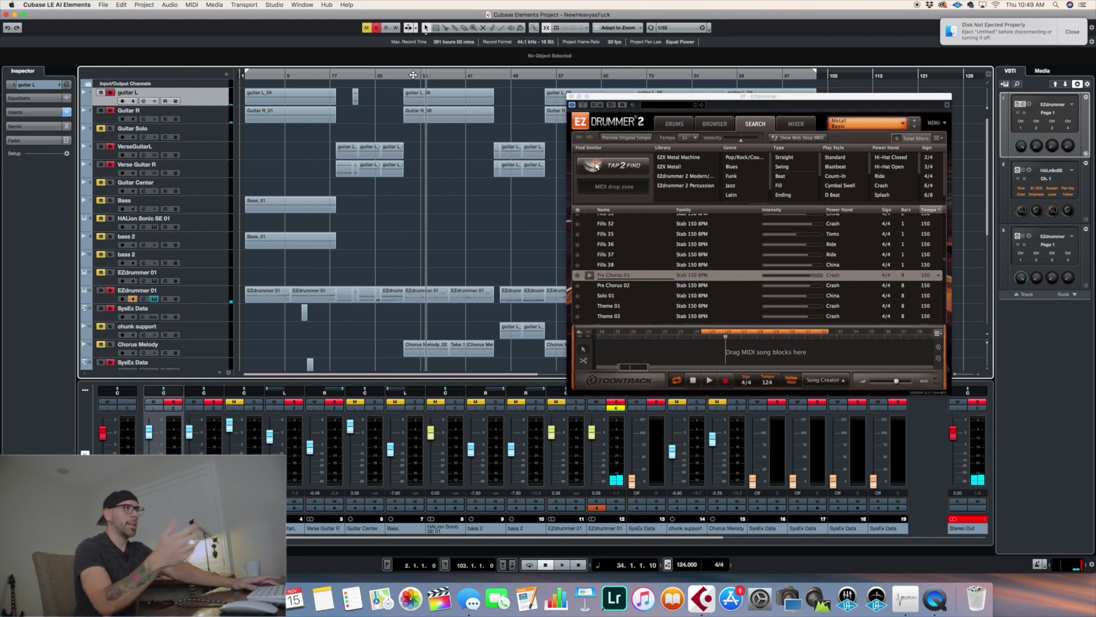
# Move the EZdrummer window off the arrangement and play the second verse guitars with drums from bar 46.
pyautogui.click(495, 77)
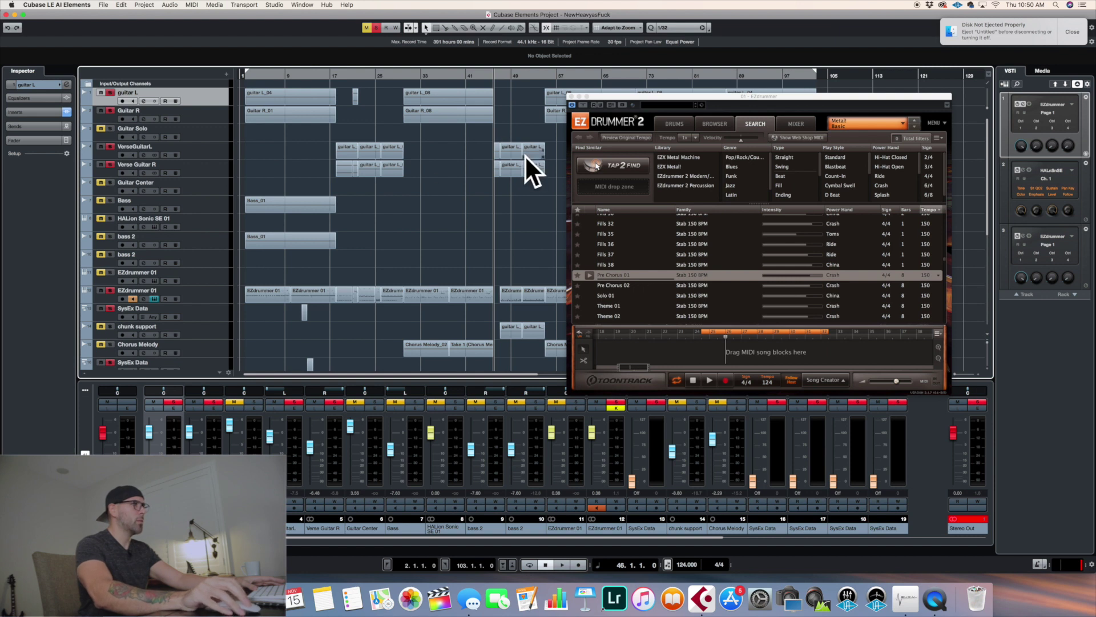
pyautogui.moveTo(668, 105); pyautogui.dragTo(720, 96)
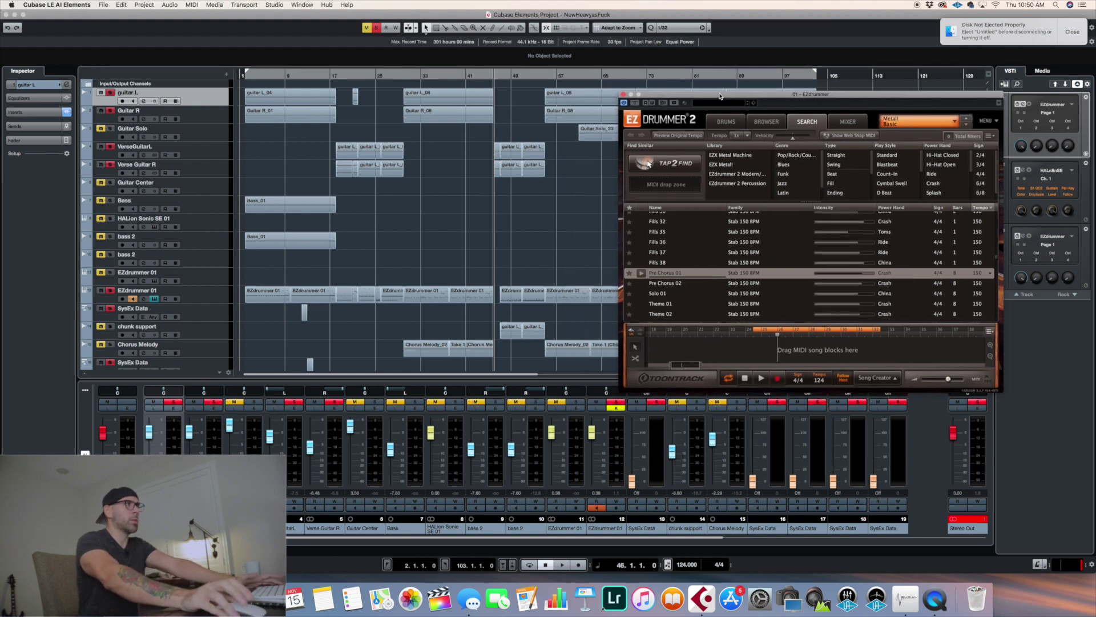
pyautogui.press('space')
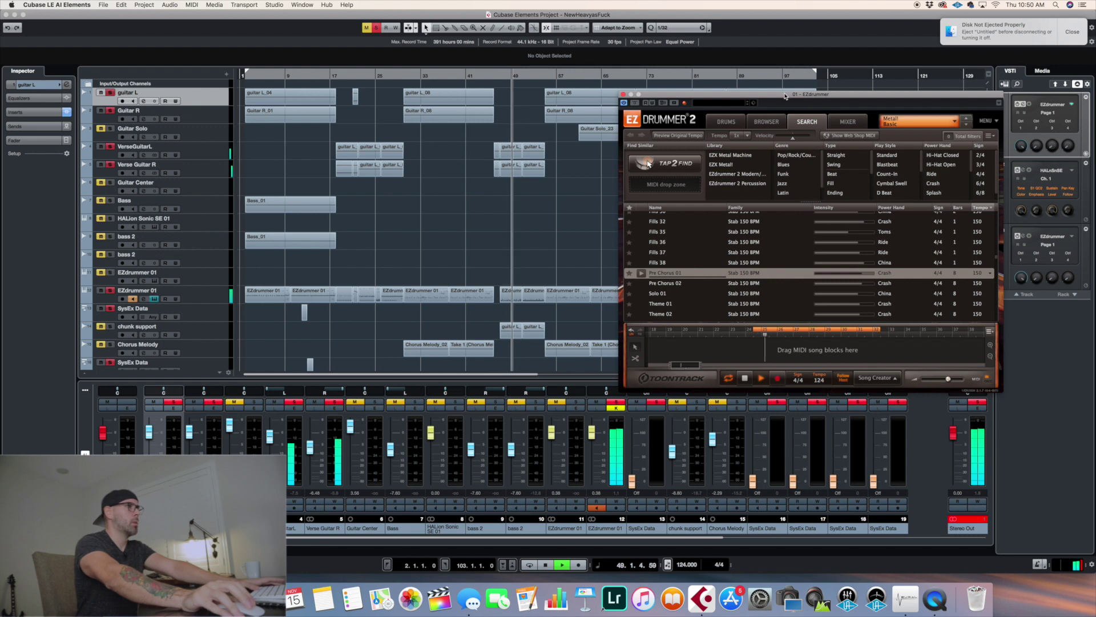
pyautogui.press('space')
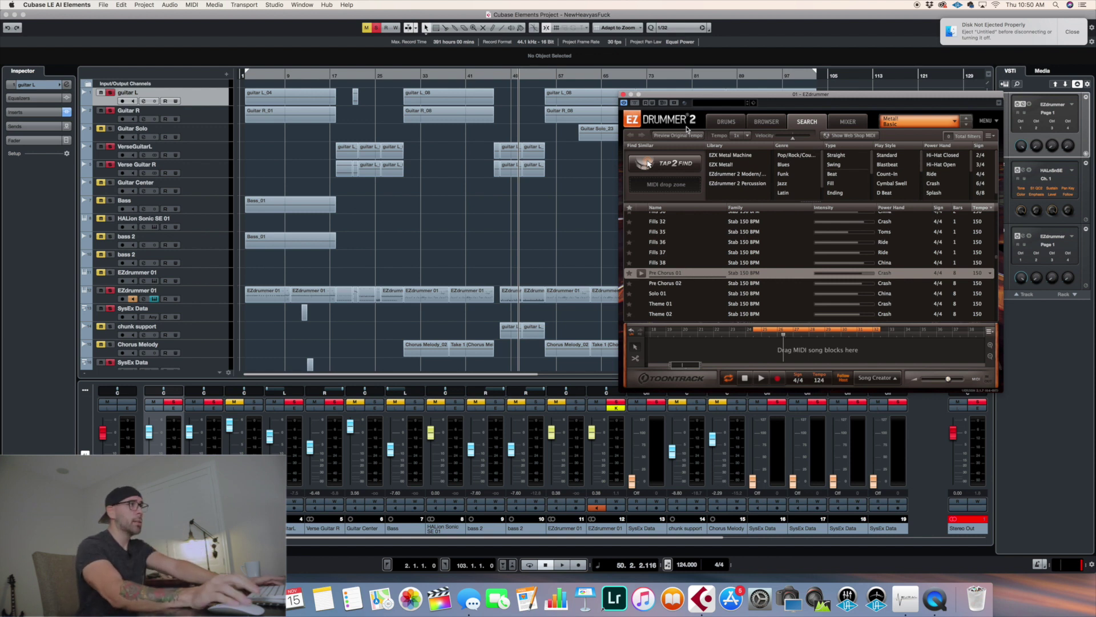
# Move the EZdrummer window below the guitar solo clips and play the next chorus from bar 55.
pyautogui.moveTo(778, 97); pyautogui.dragTo(799, 177)
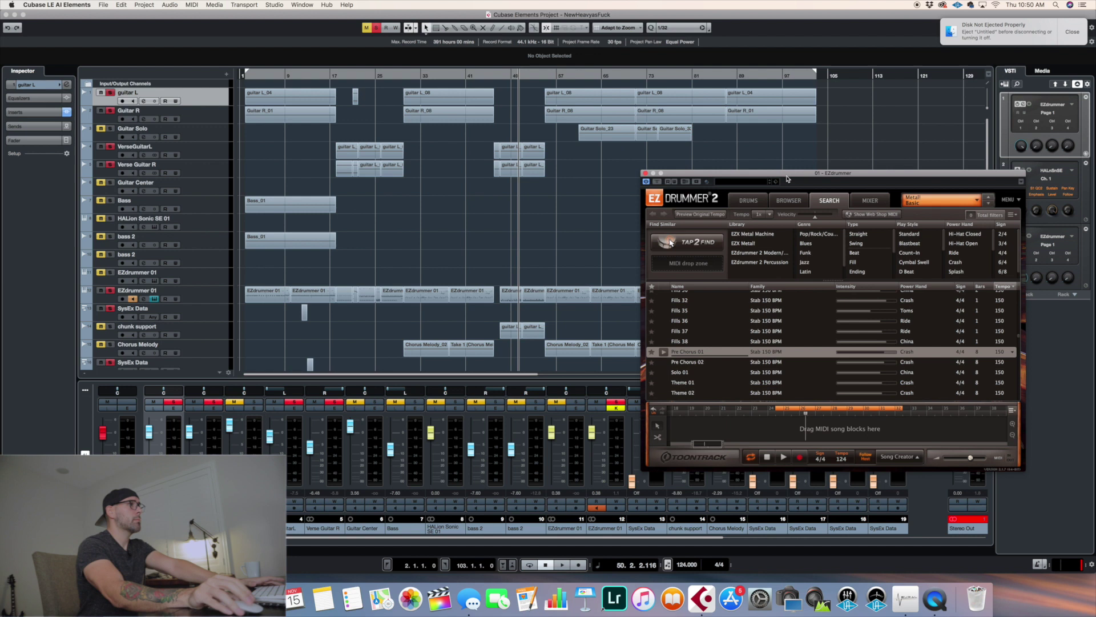
pyautogui.click(546, 76)
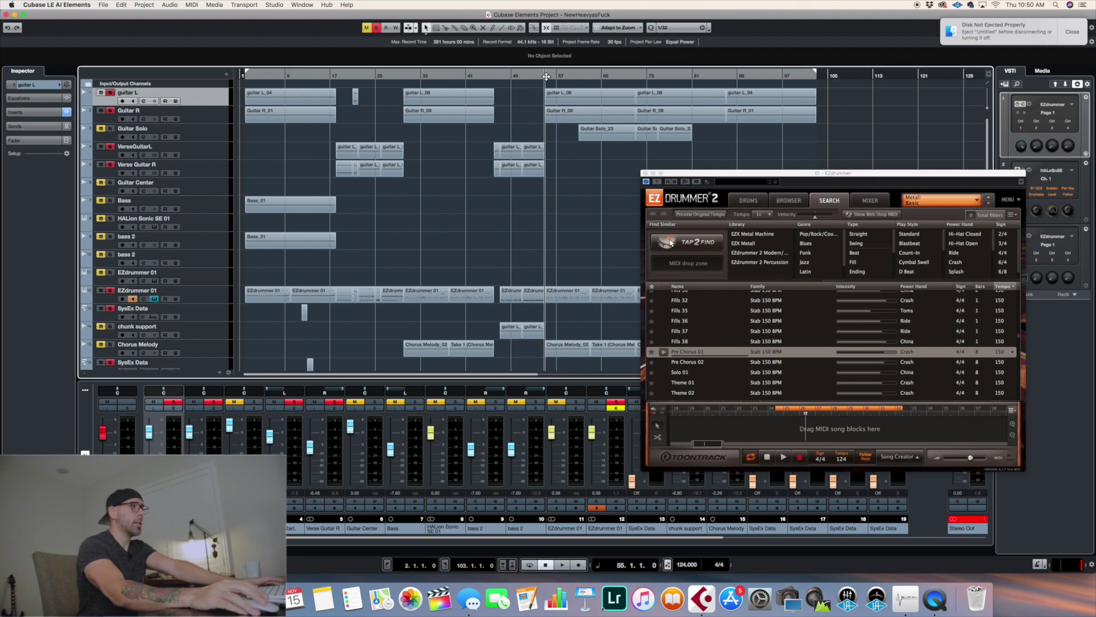
pyautogui.press('space')
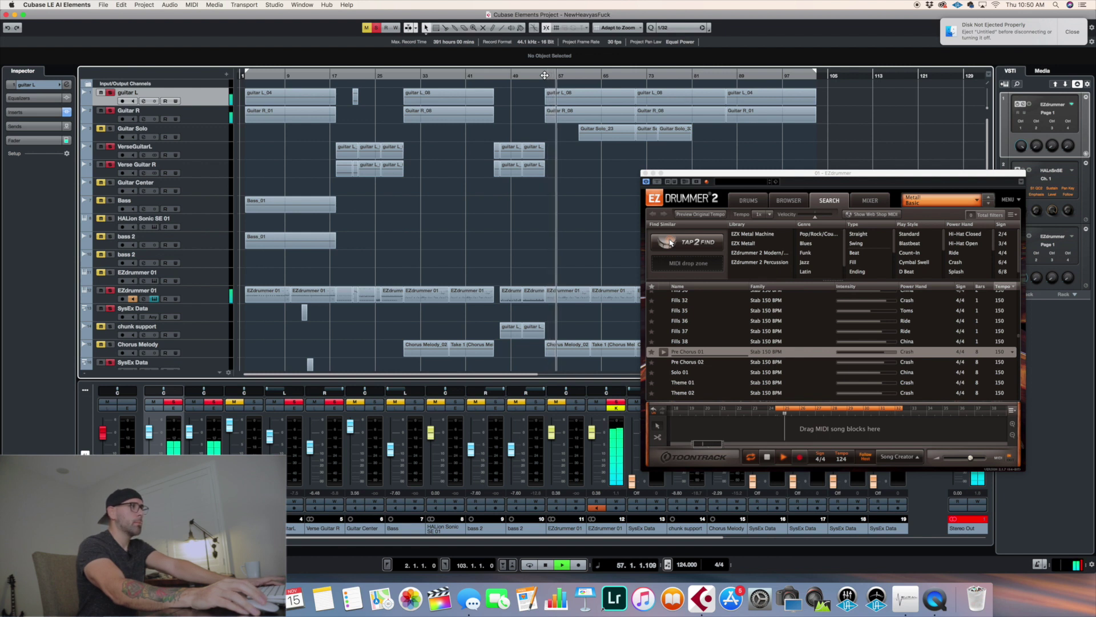
pyautogui.press('space')
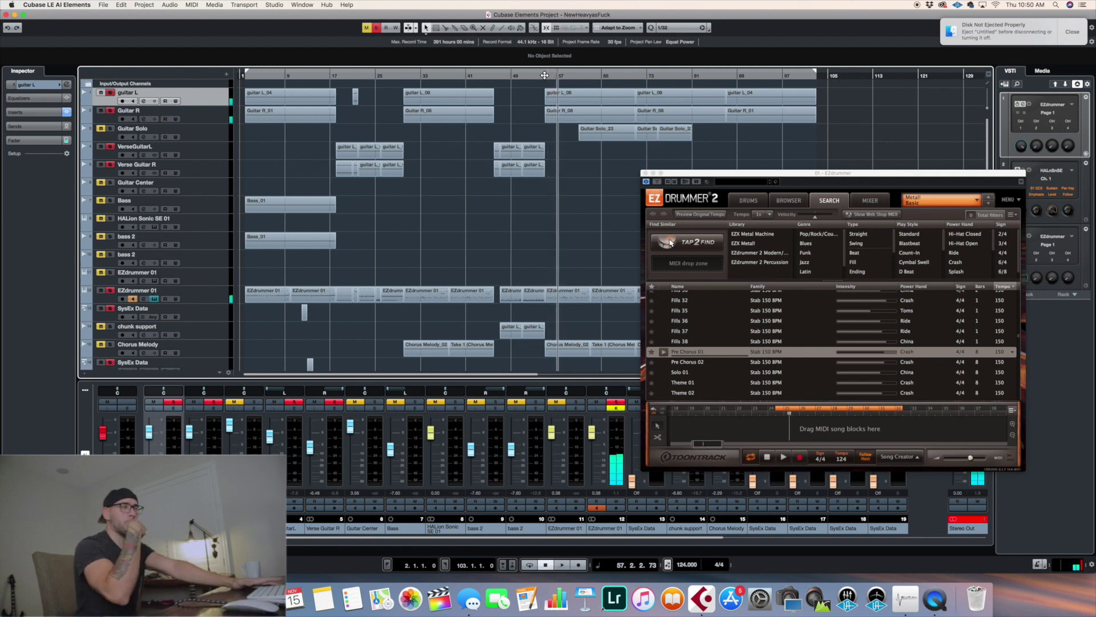
# Play the transition into the song's final guitar clips, starting just before they begin.
pyautogui.click(718, 74)
pyautogui.press('space')
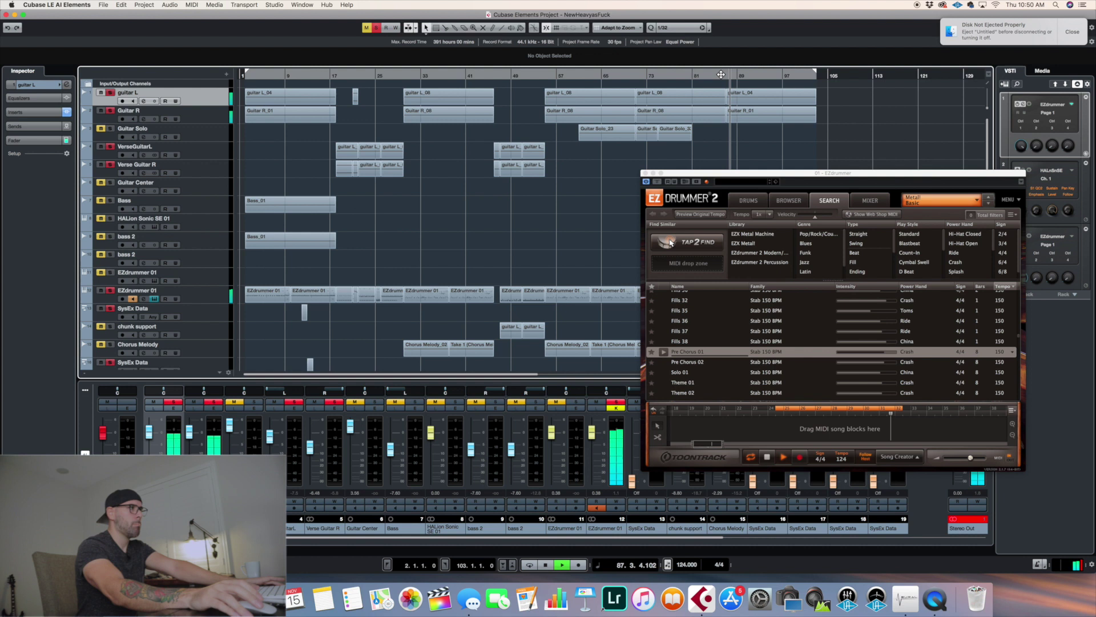
pyautogui.press('space')
# Reposition the EZdrummer window, look through its drum kit, groove browser and search views, and select the mixer's Reverb channel.
pyautogui.moveTo(932, 179); pyautogui.dragTo(858, 141)
pyautogui.click(690, 163)
pyautogui.click(720, 166)
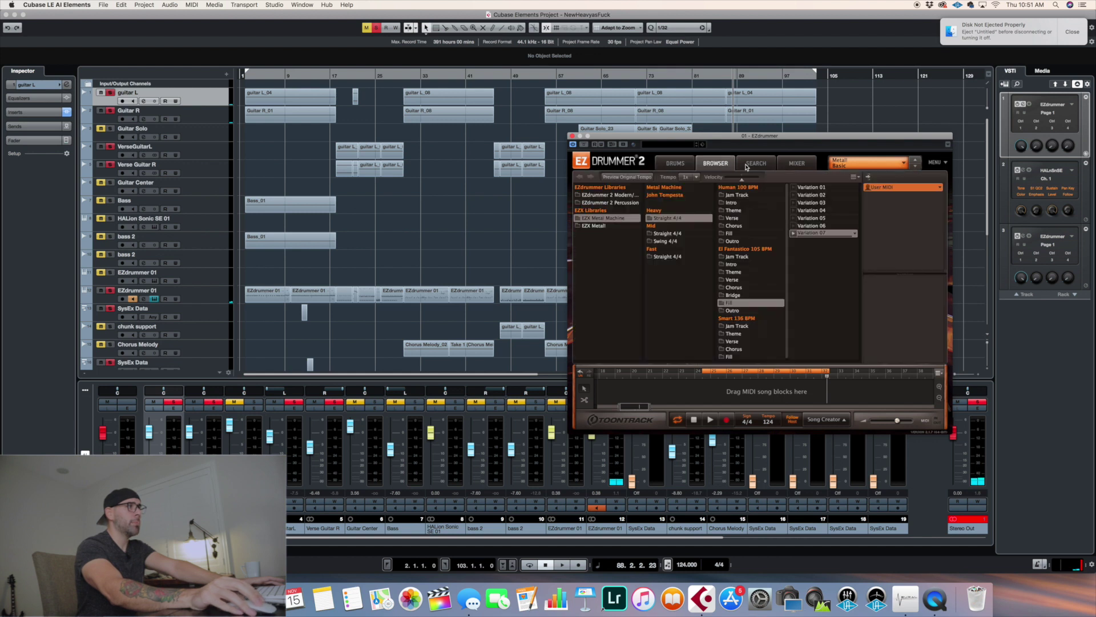
pyautogui.click(763, 165)
pyautogui.click(786, 167)
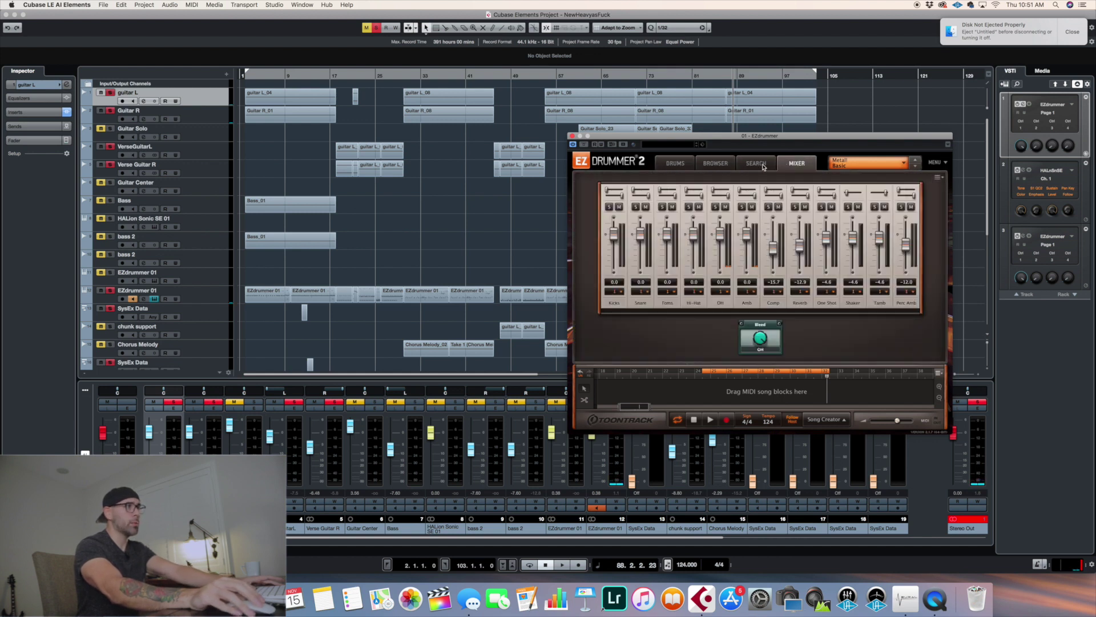
pyautogui.click(784, 273)
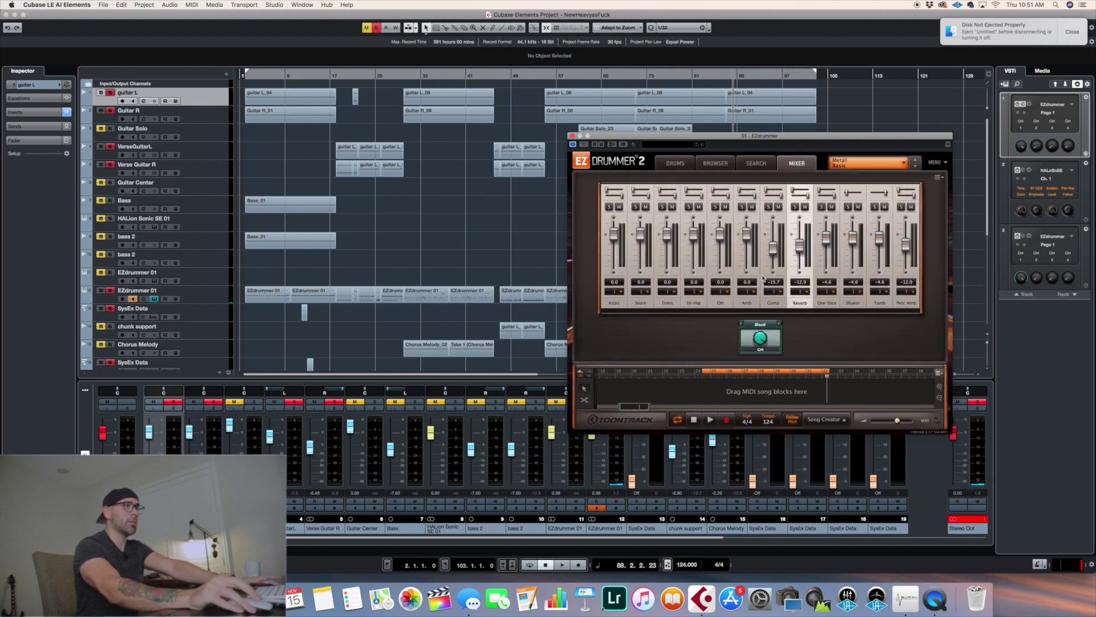